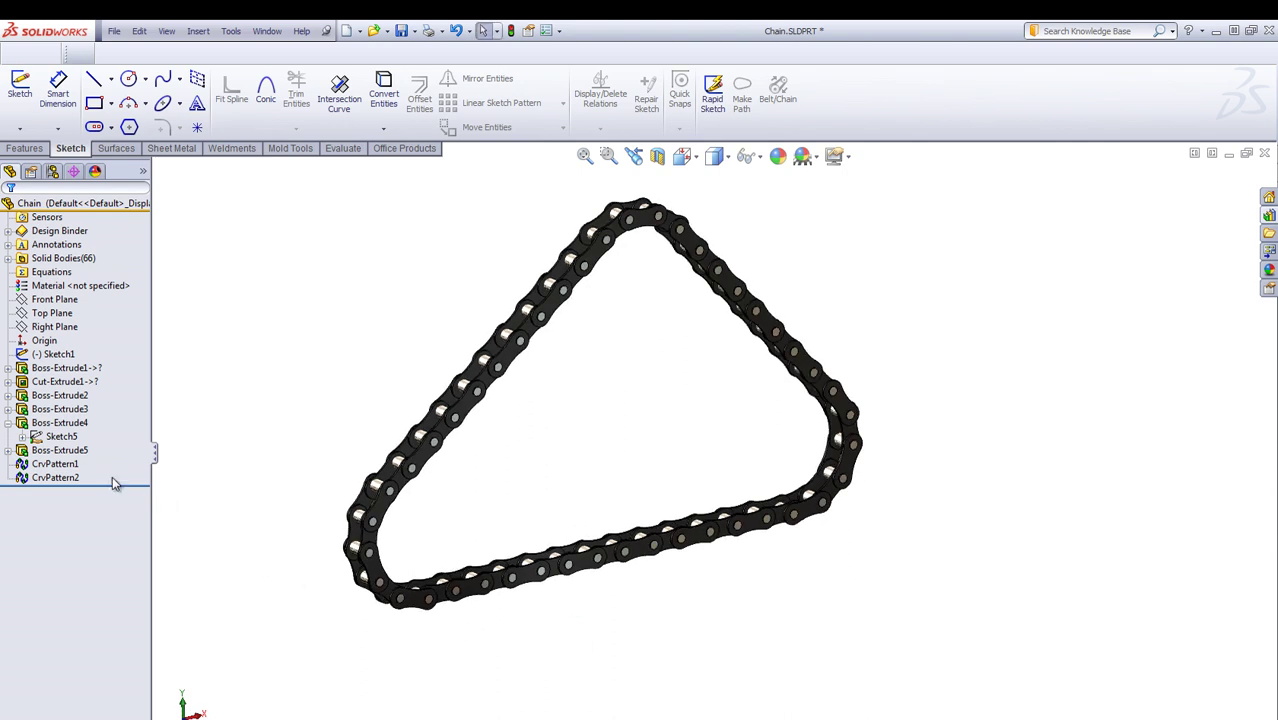
Roll the feature history back to just after Sketch1 and open that sketch to examine the dimensioned chain path
right_click(78, 358)
click(210, 376)
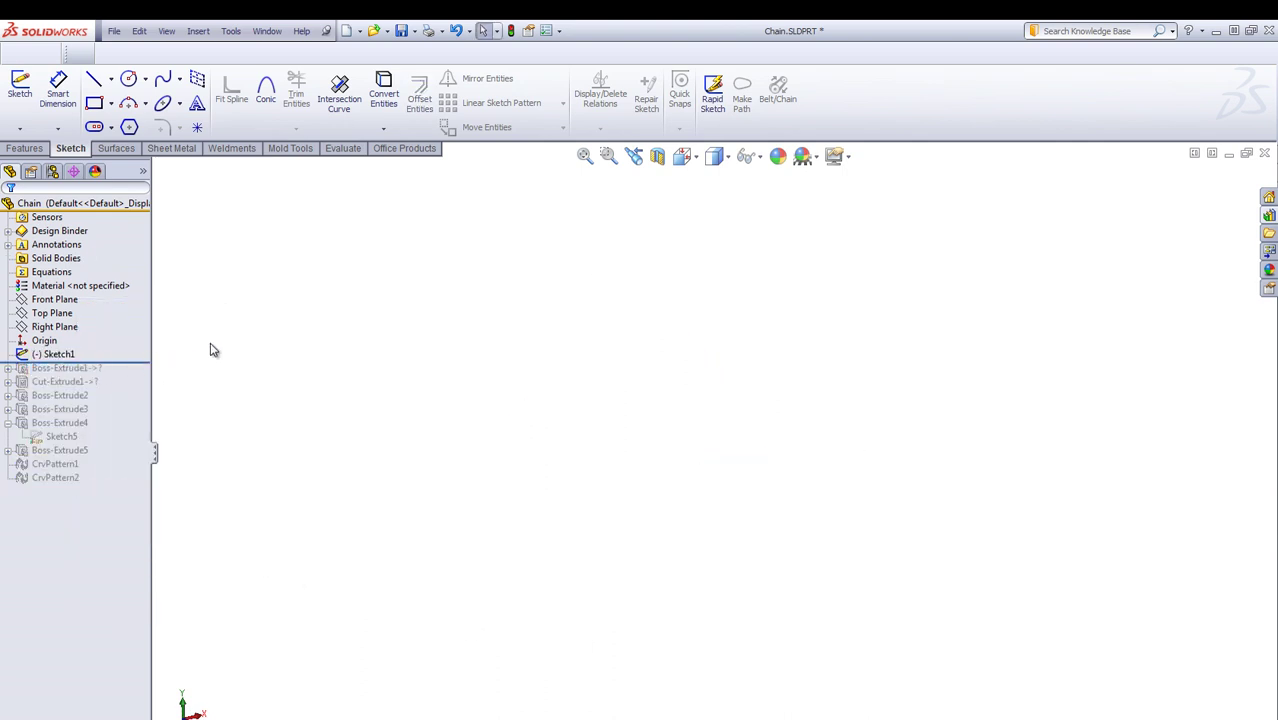
click(64, 356)
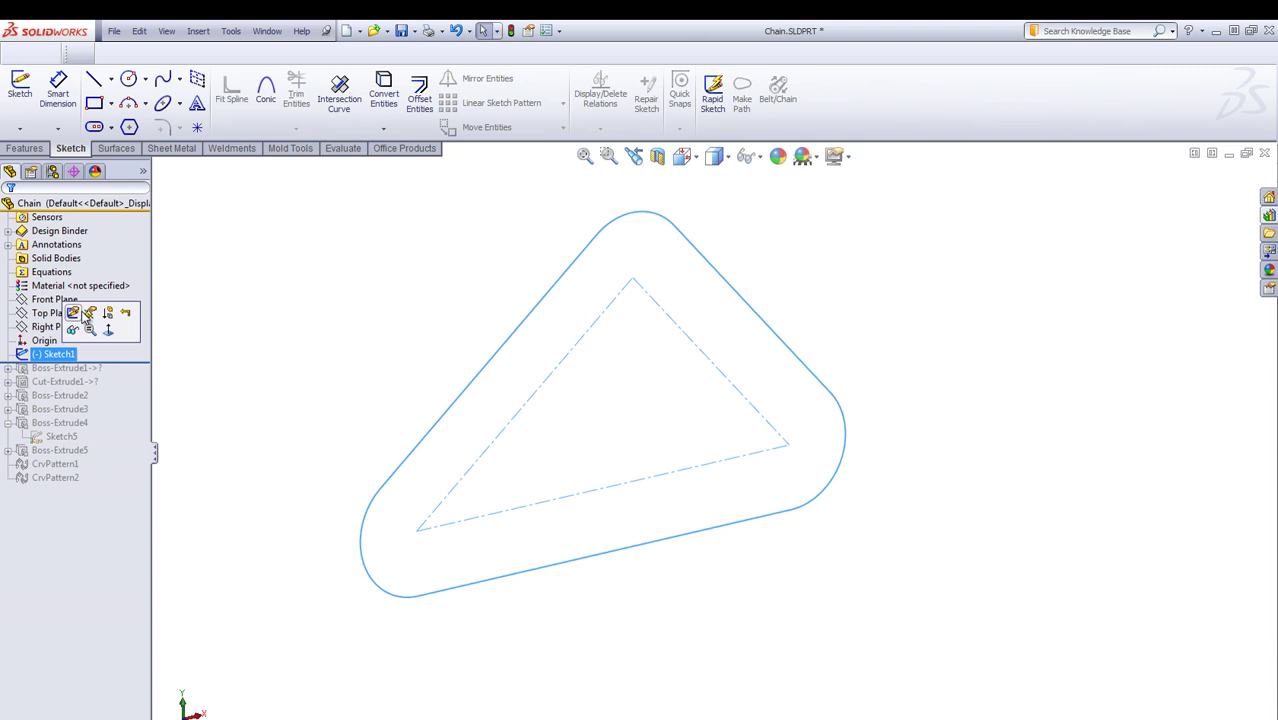
click(74, 313)
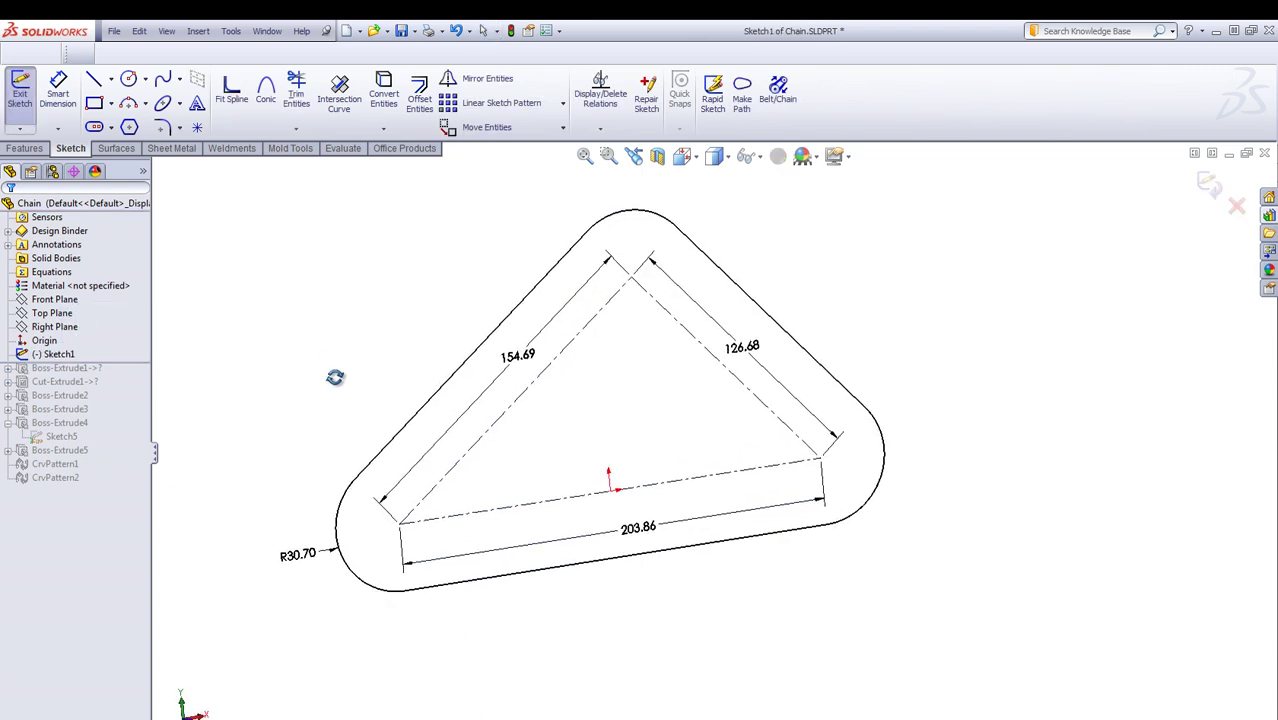
click(455, 381)
double_click(406, 346)
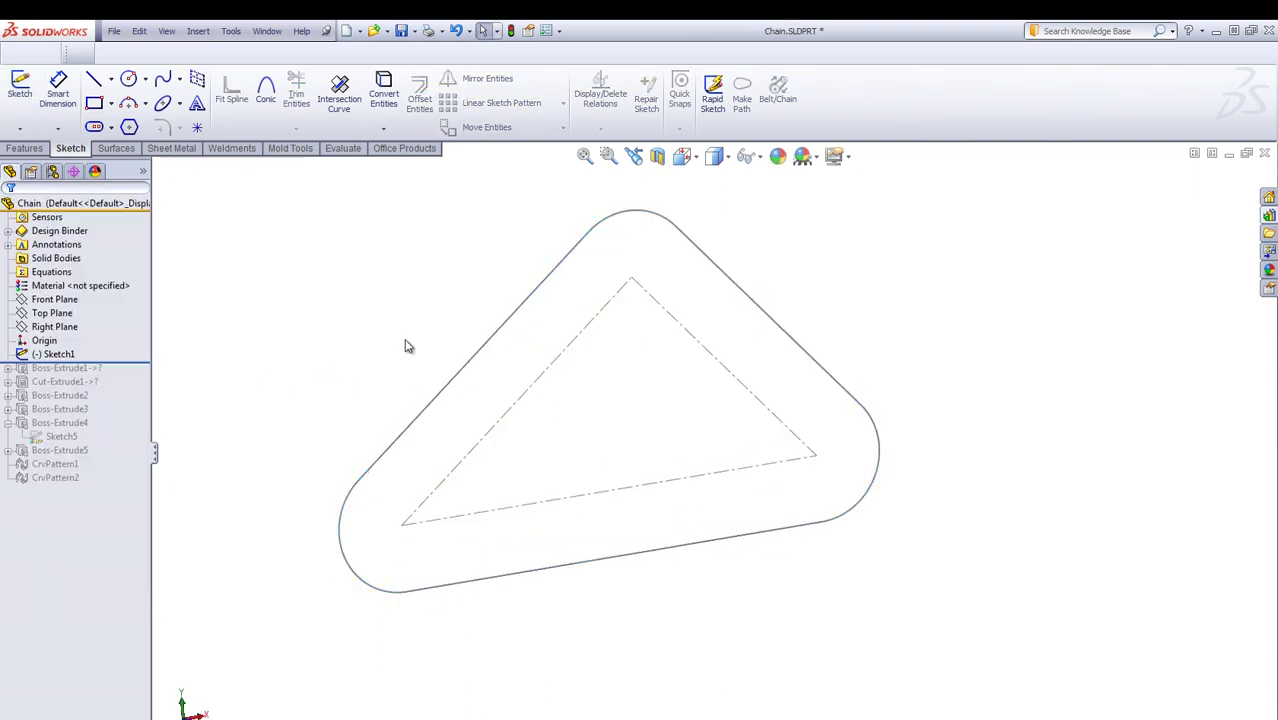
Roll the history forward past Boss-Extrude1 and inspect how the link profile block in its sketch sits on the path
drag(150, 362, 94, 373)
click(68, 368)
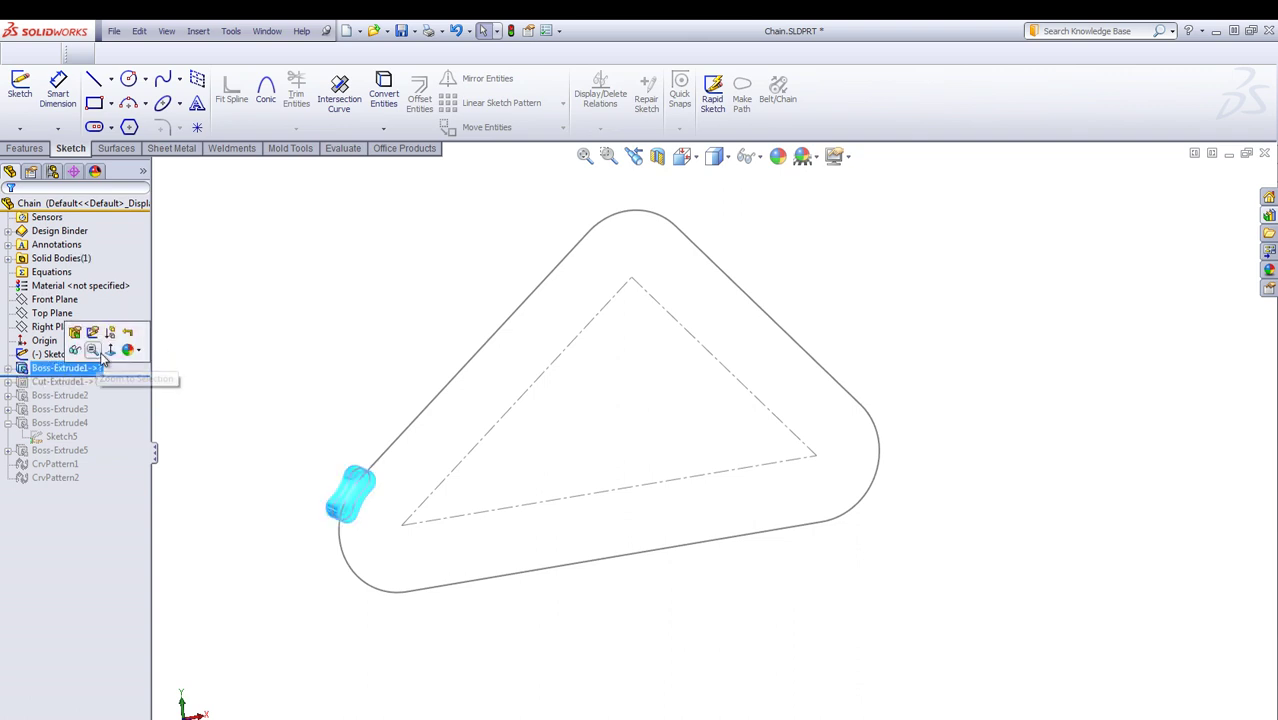
click(100, 334)
scroll(372, 506, down, 5)
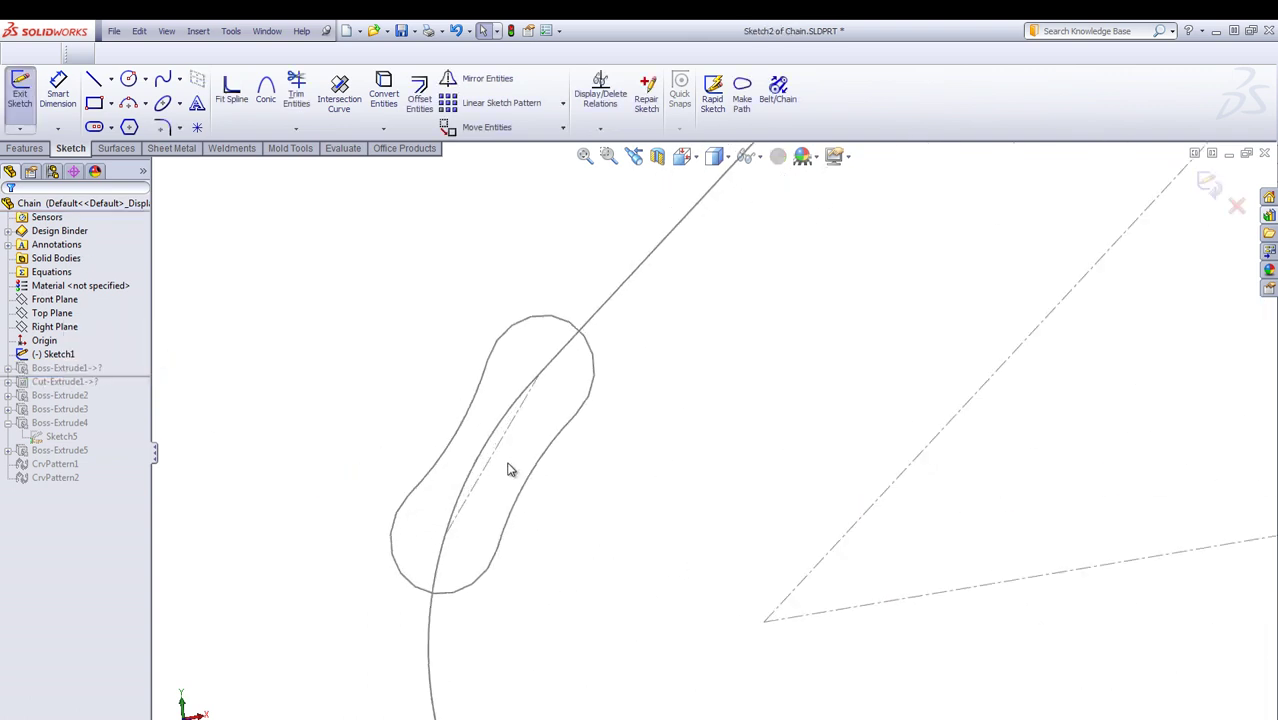
click(491, 490)
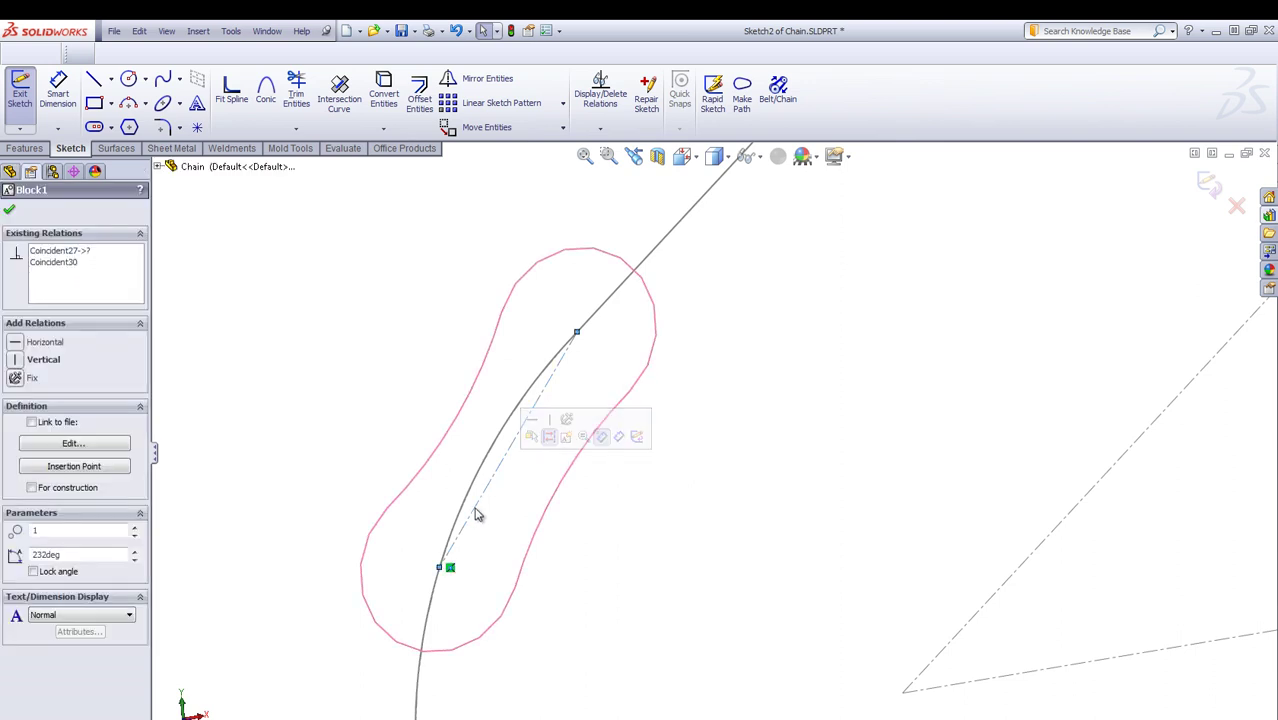
mouse_move(442, 563)
mouse_down()
mouse_move(512, 587)
mouse_move(394, 531)
mouse_move(440, 568)
mouse_up()
click(602, 590)
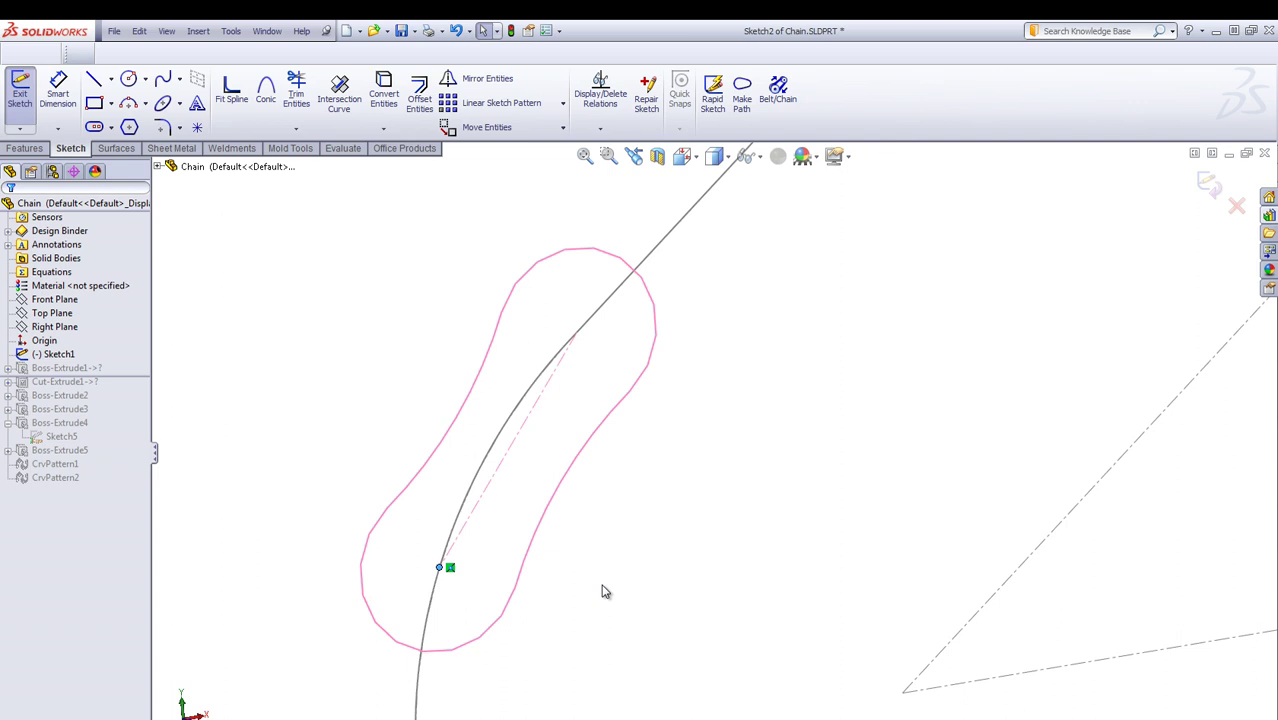
click(20, 90)
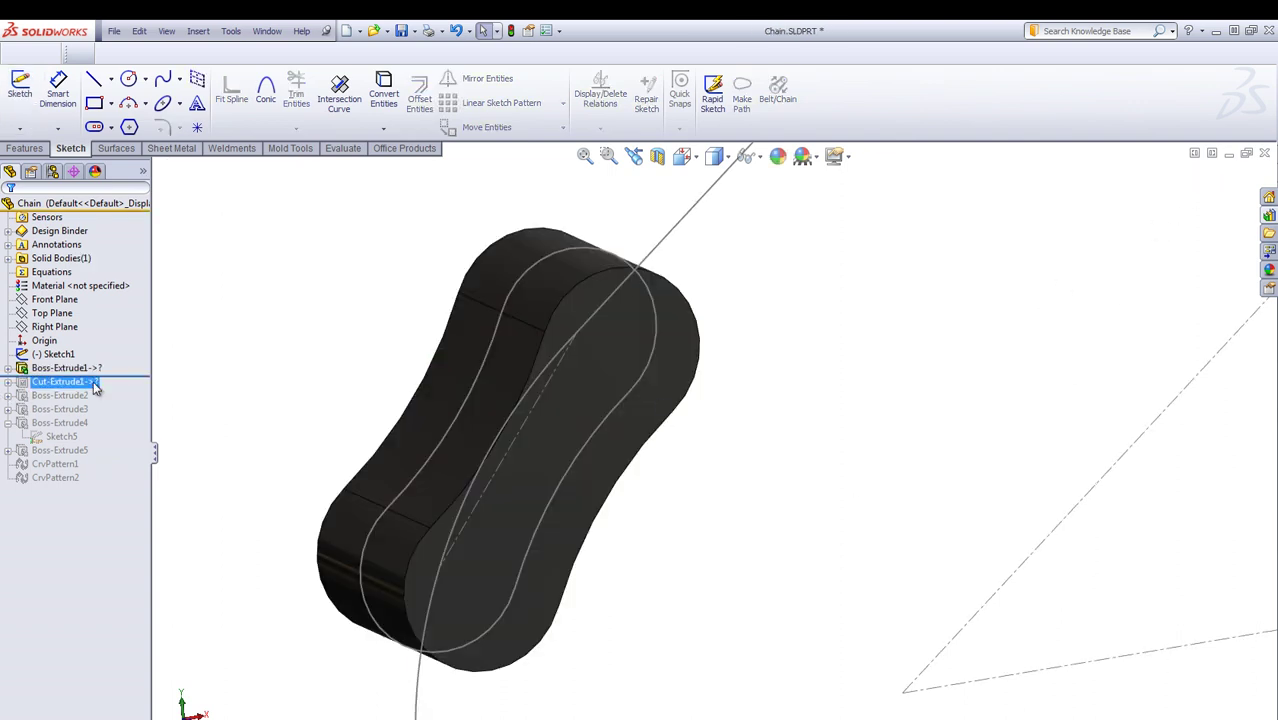
Roll the history forward through Cut-Extrude1, Boss-Extrude2, Boss-Extrude3 and Boss-Extrude4 to review how the first link is built
drag(95, 388, 95, 390)
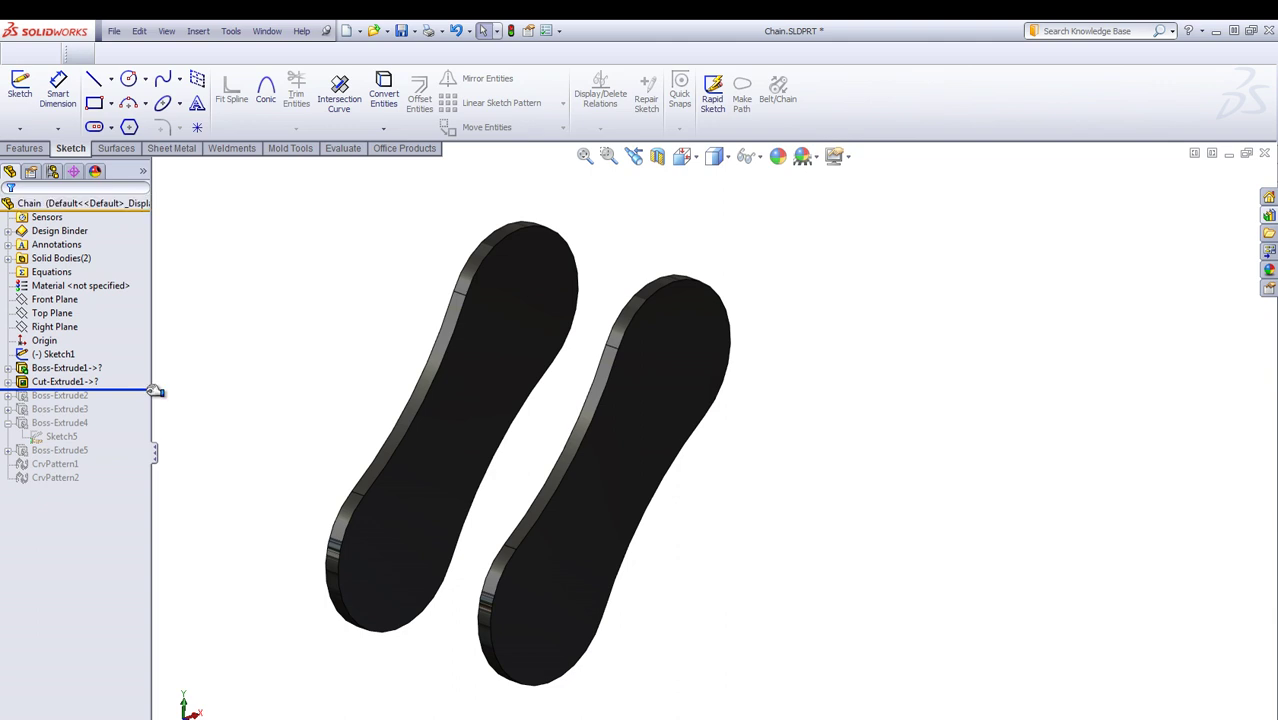
drag(157, 391, 146, 397)
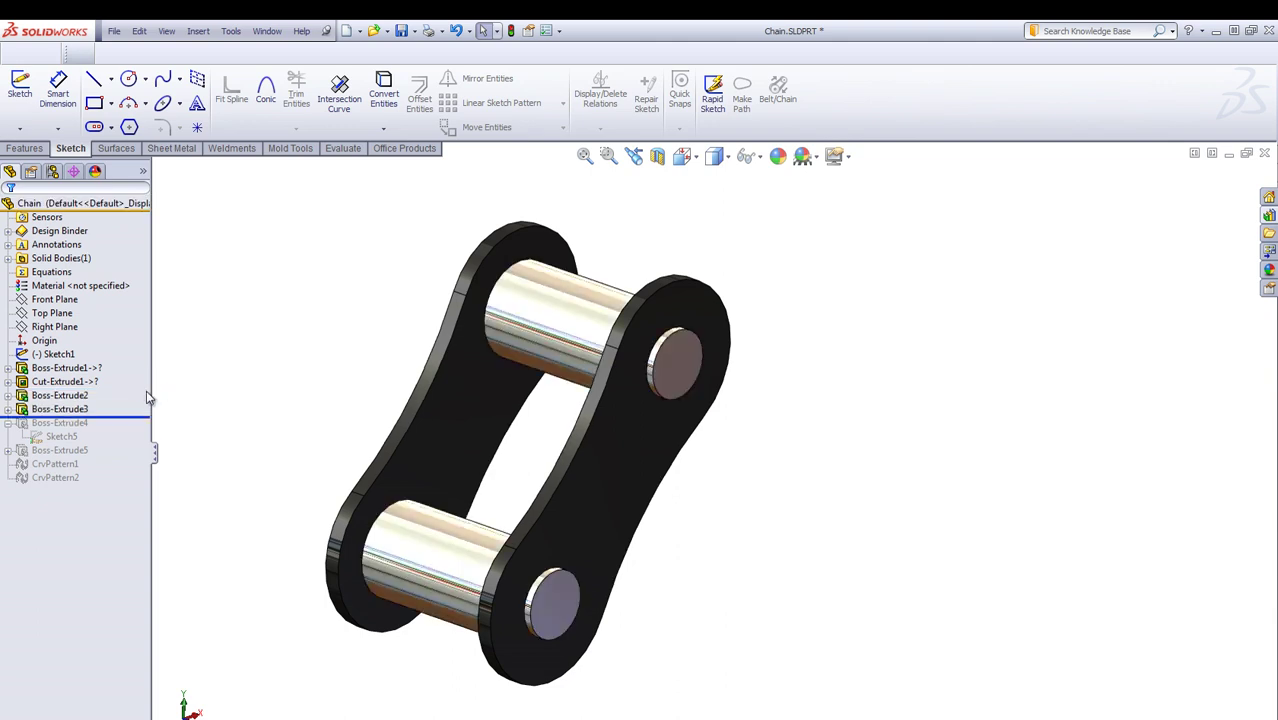
key(Down)
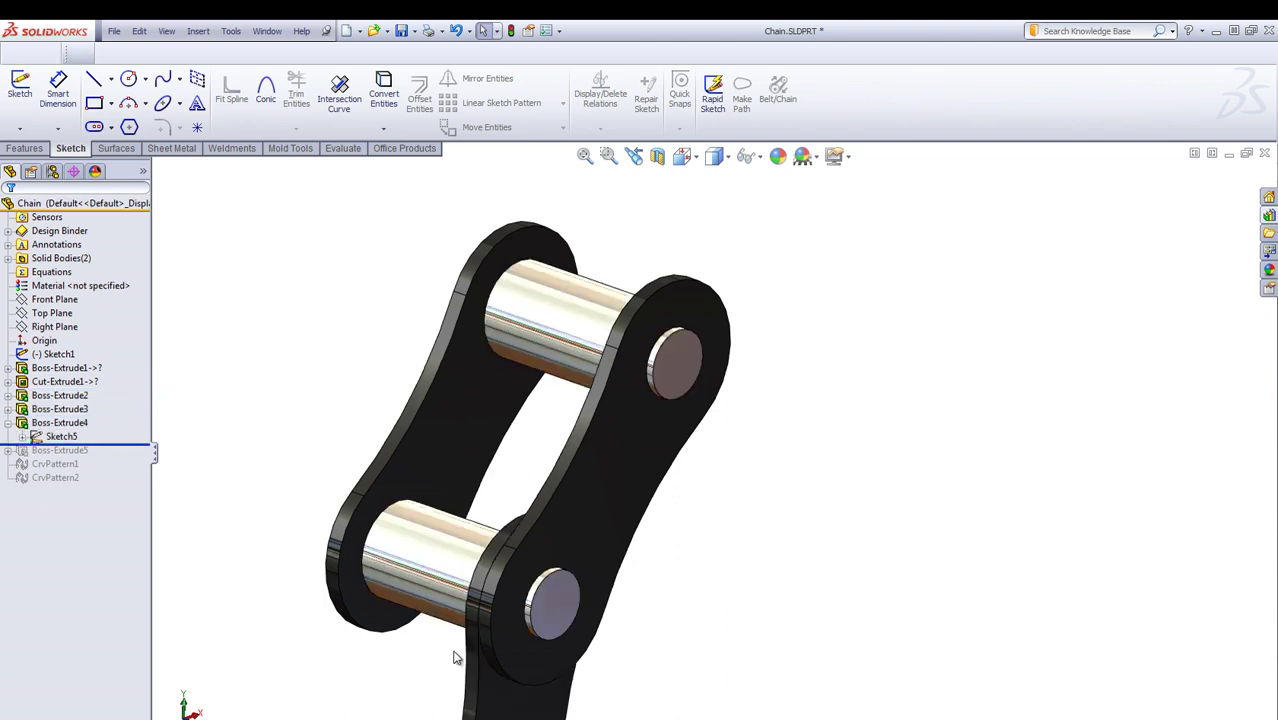
Open Sketch5 under Boss-Extrude4, examine the connecting link's profile block, and exit the sketch
scroll(454, 657, up, 2)
scroll(555, 650, down, 1)
click(70, 440)
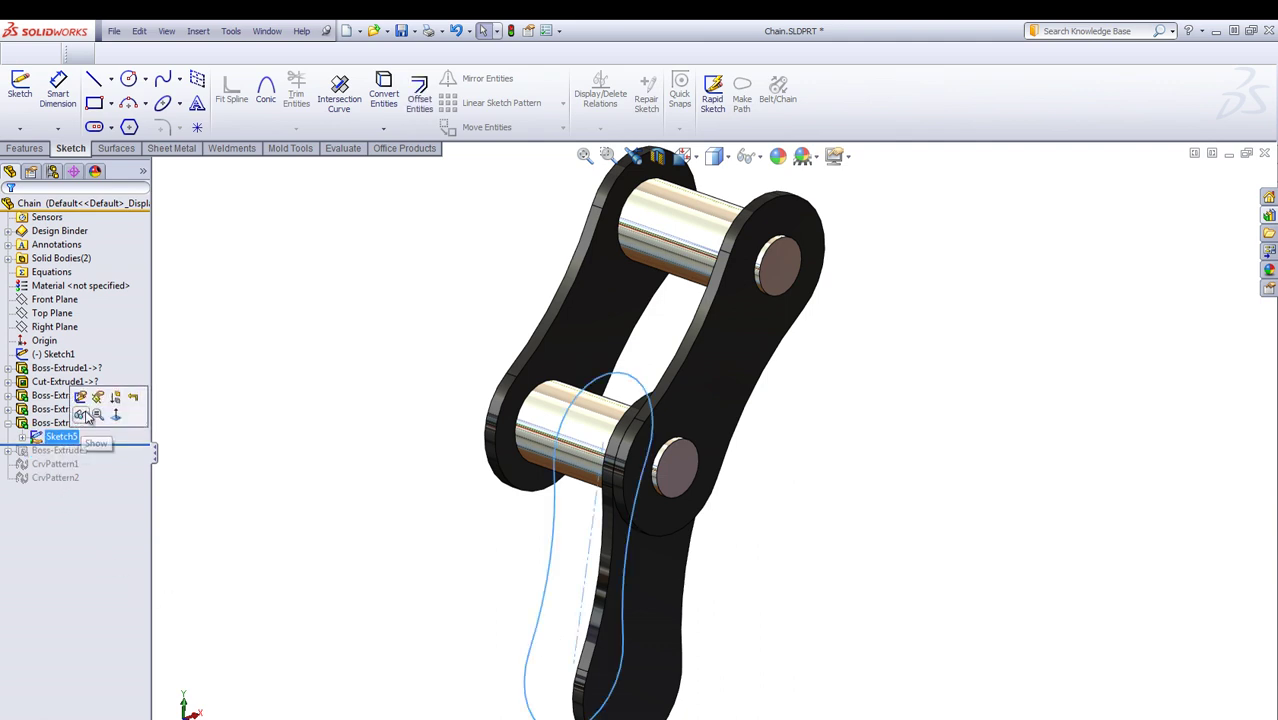
click(82, 398)
middle_drag(442, 553, 419, 514)
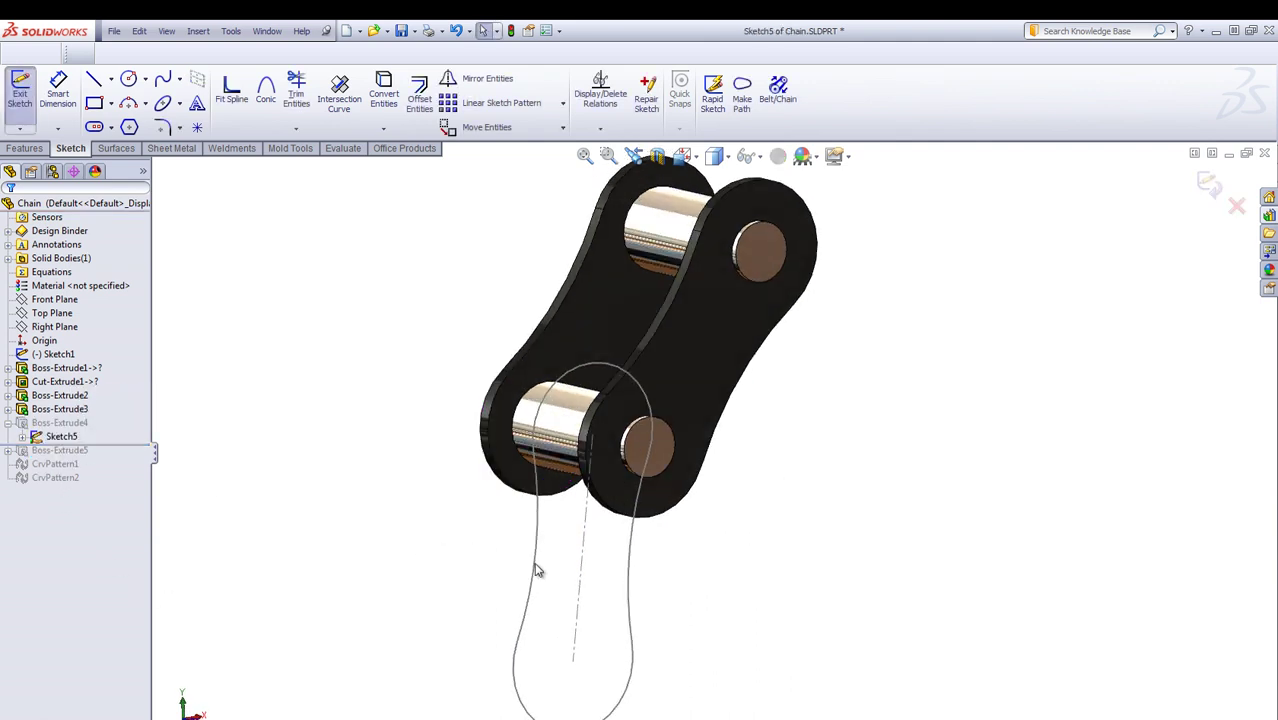
mouse_move(585, 583)
mouse_down()
mouse_move(580, 655)
mouse_move(625, 656)
mouse_move(576, 661)
mouse_move(549, 647)
mouse_up()
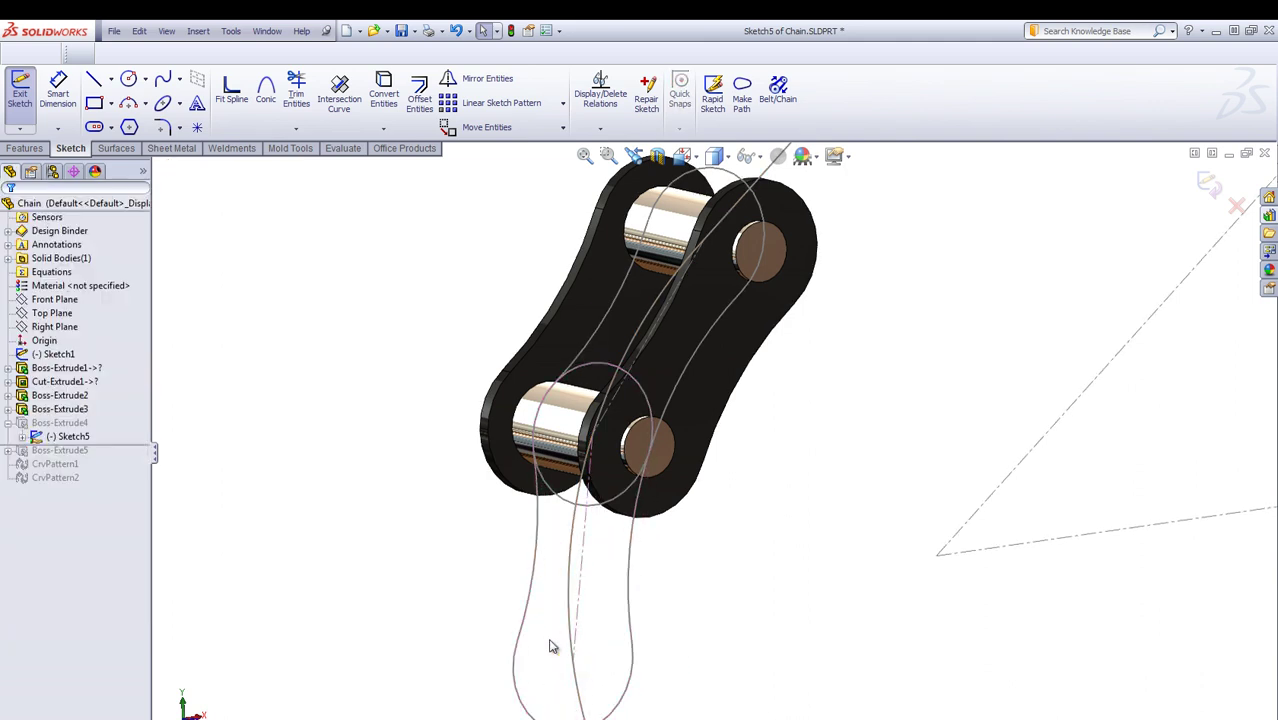
right_drag(389, 632, 392, 588)
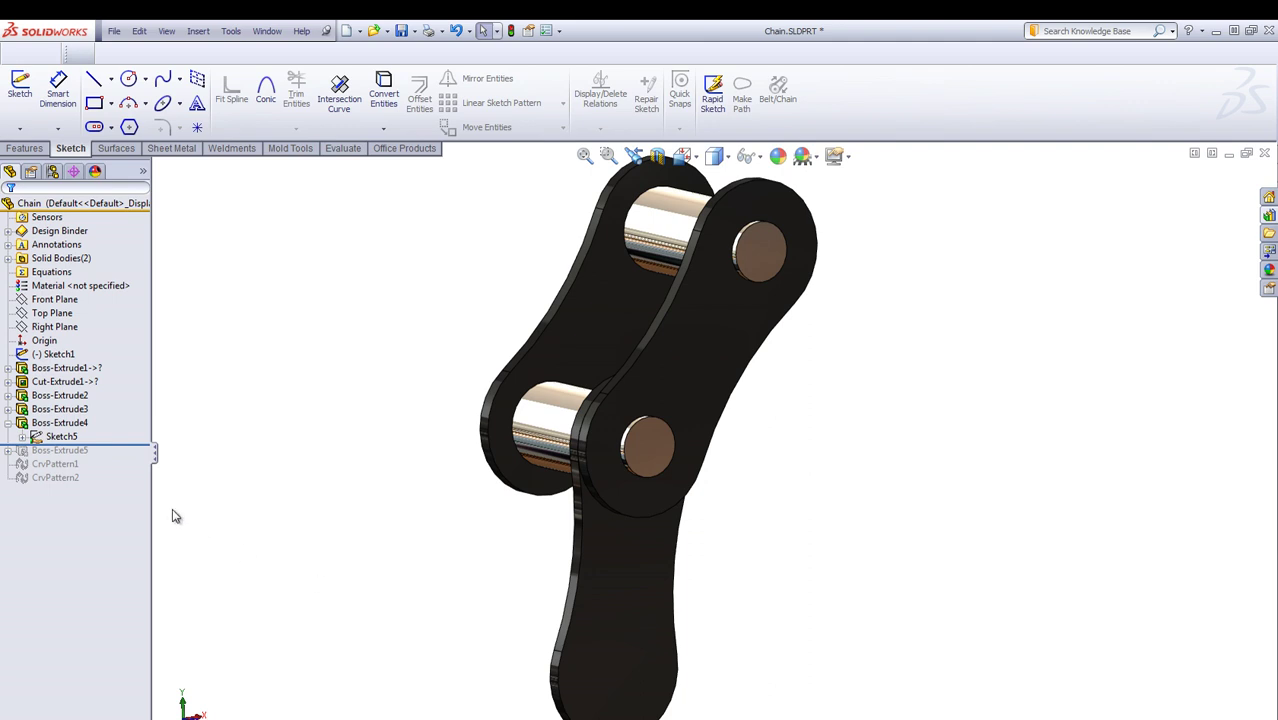
Roll the history forward past Boss-Extrude5 and CrvPattern1 and examine the patterned links along the path
drag(124, 443, 265, 501)
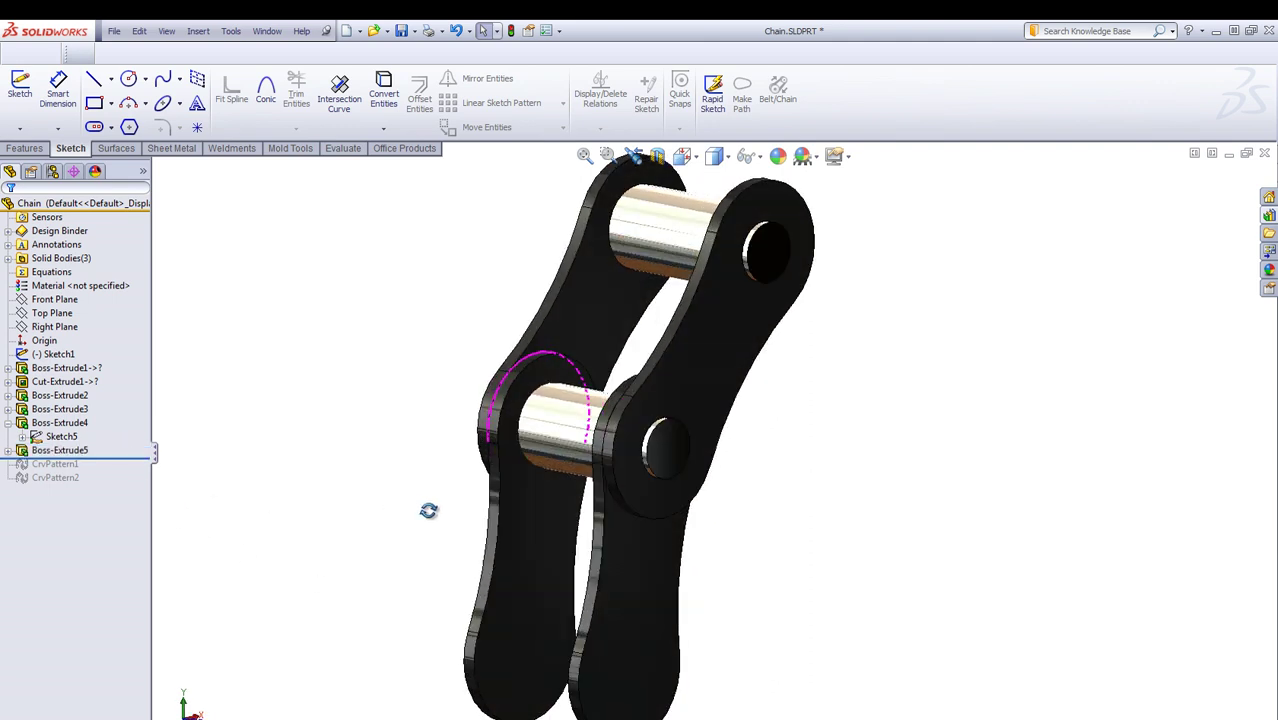
key(f)
drag(105, 452, 112, 470)
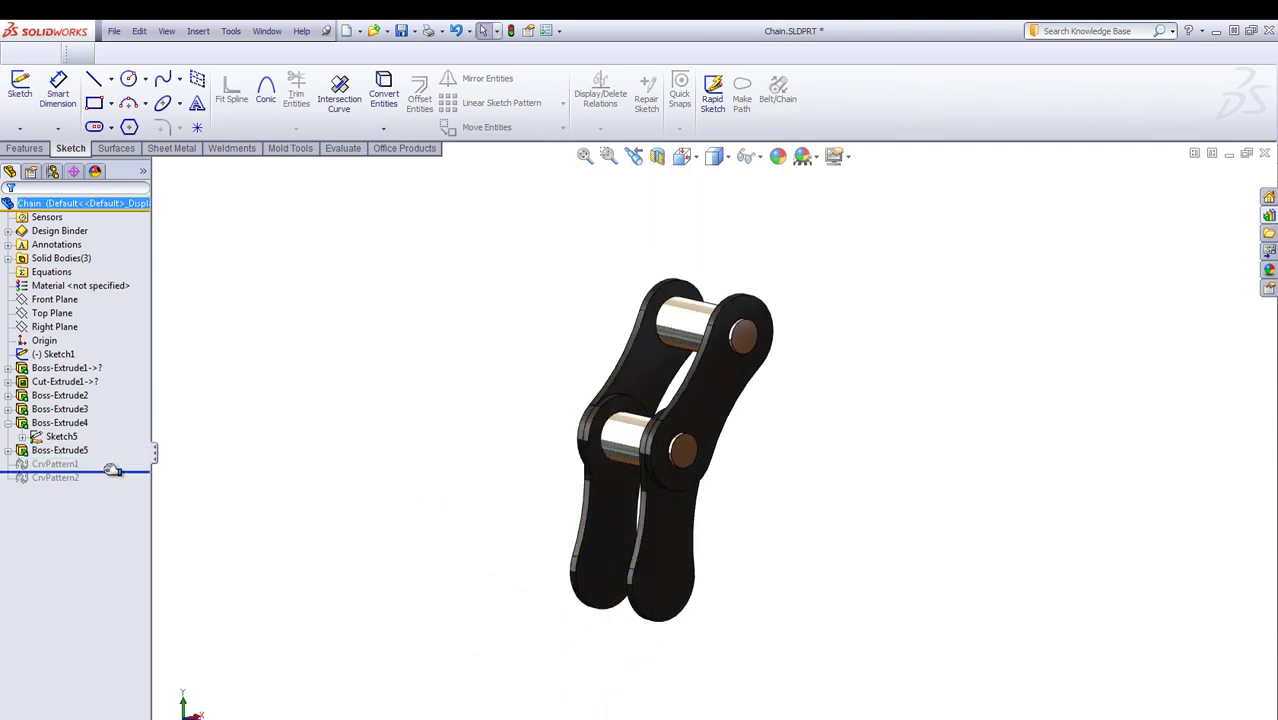
scroll(817, 422, up, 4)
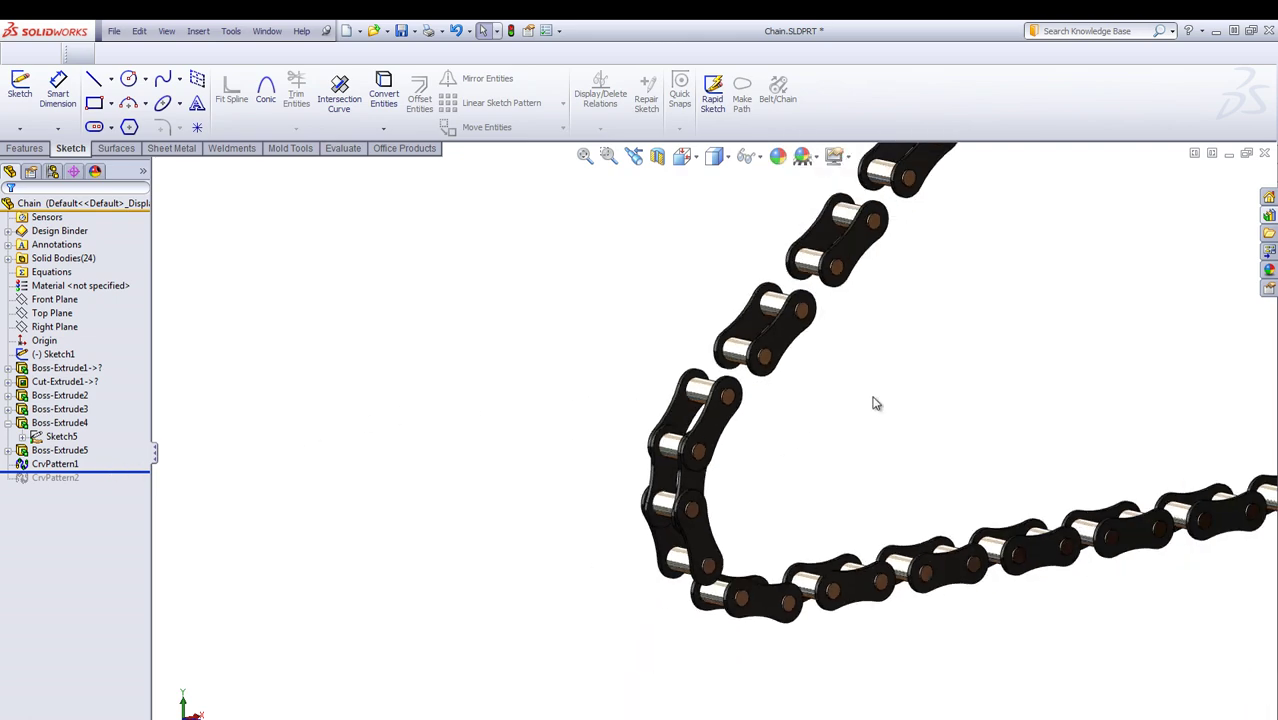
scroll(872, 405, down, 2)
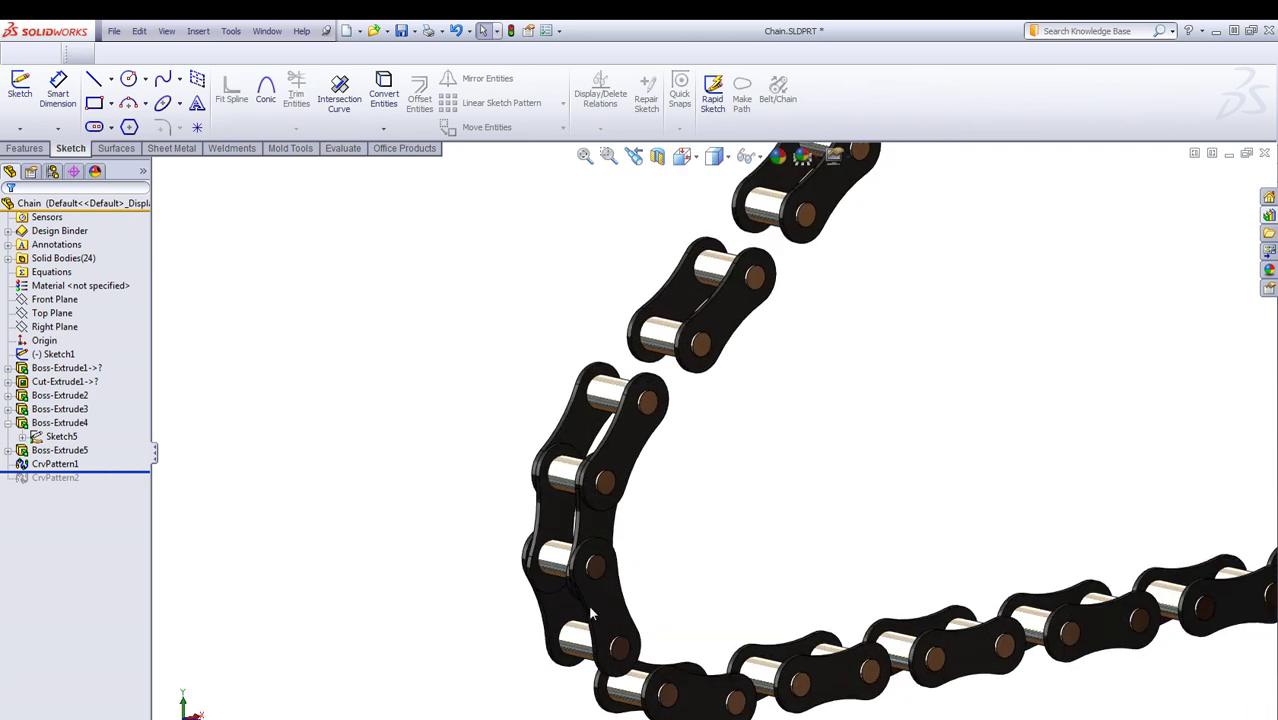
scroll(668, 548, down, 3)
Open the Boss-Extrude5 definition to check its offset start and blind depth settings, leaving without changes
click(59, 450)
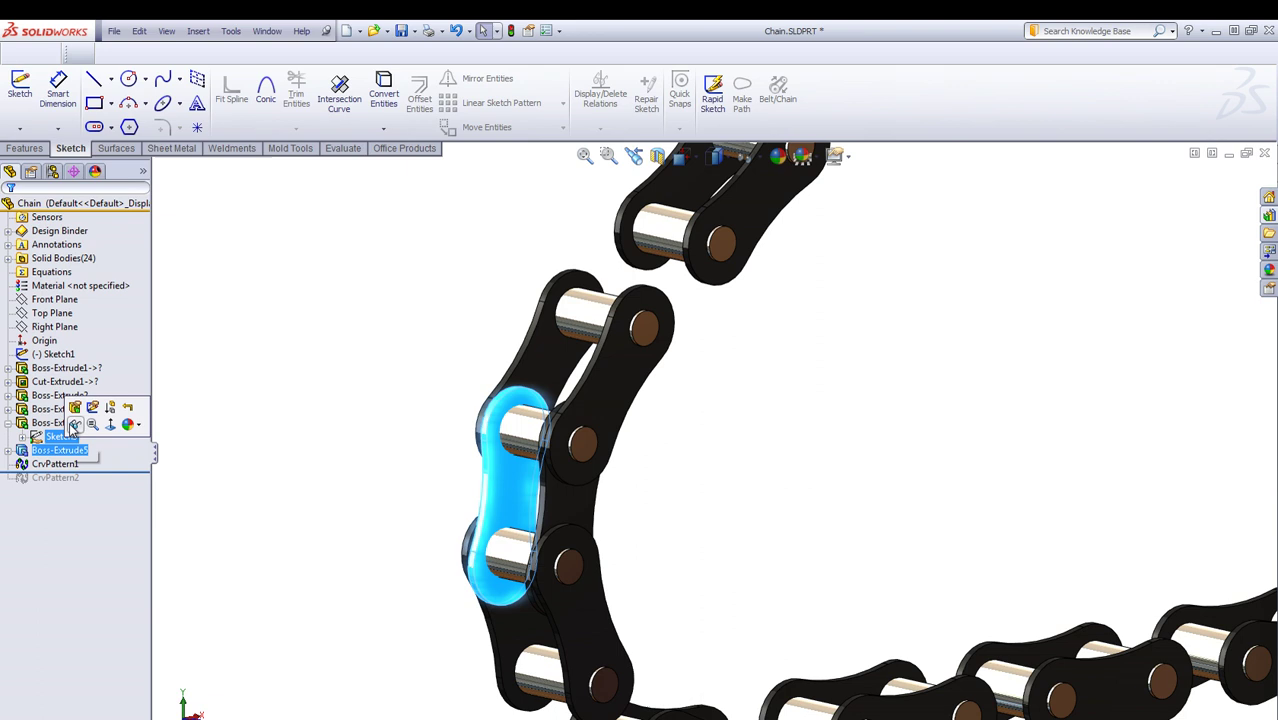
click(72, 426)
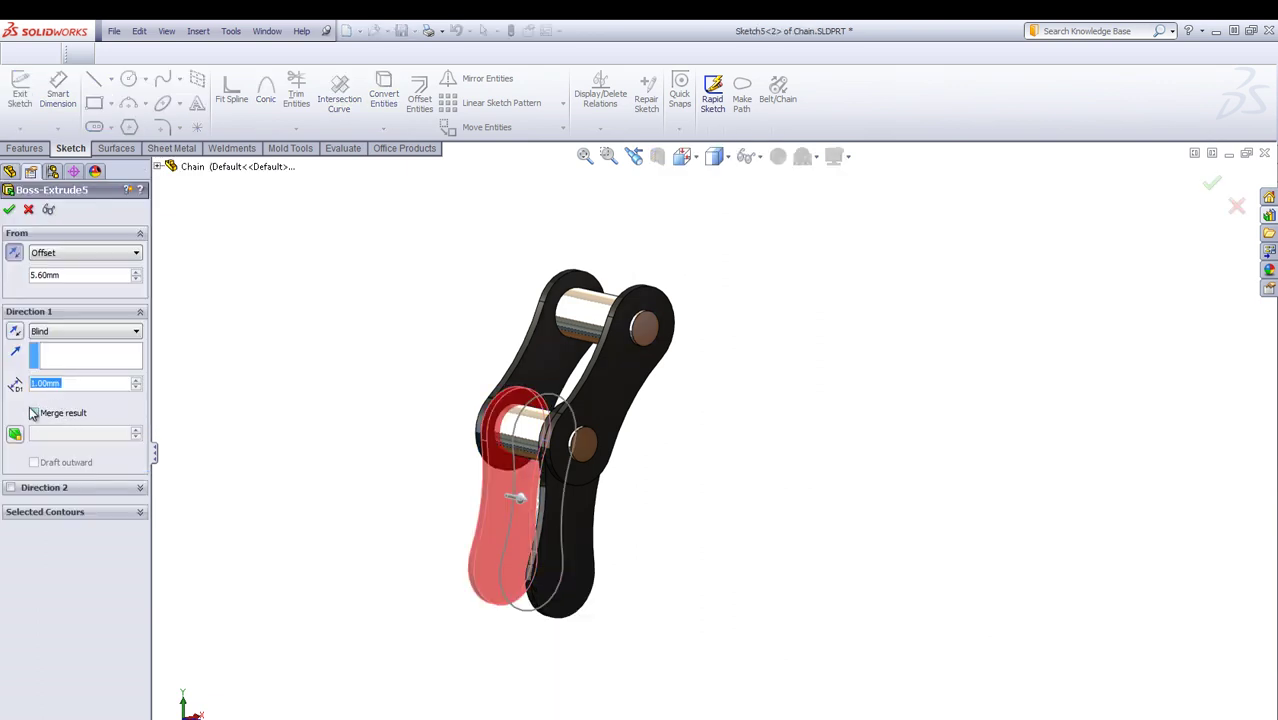
click(29, 210)
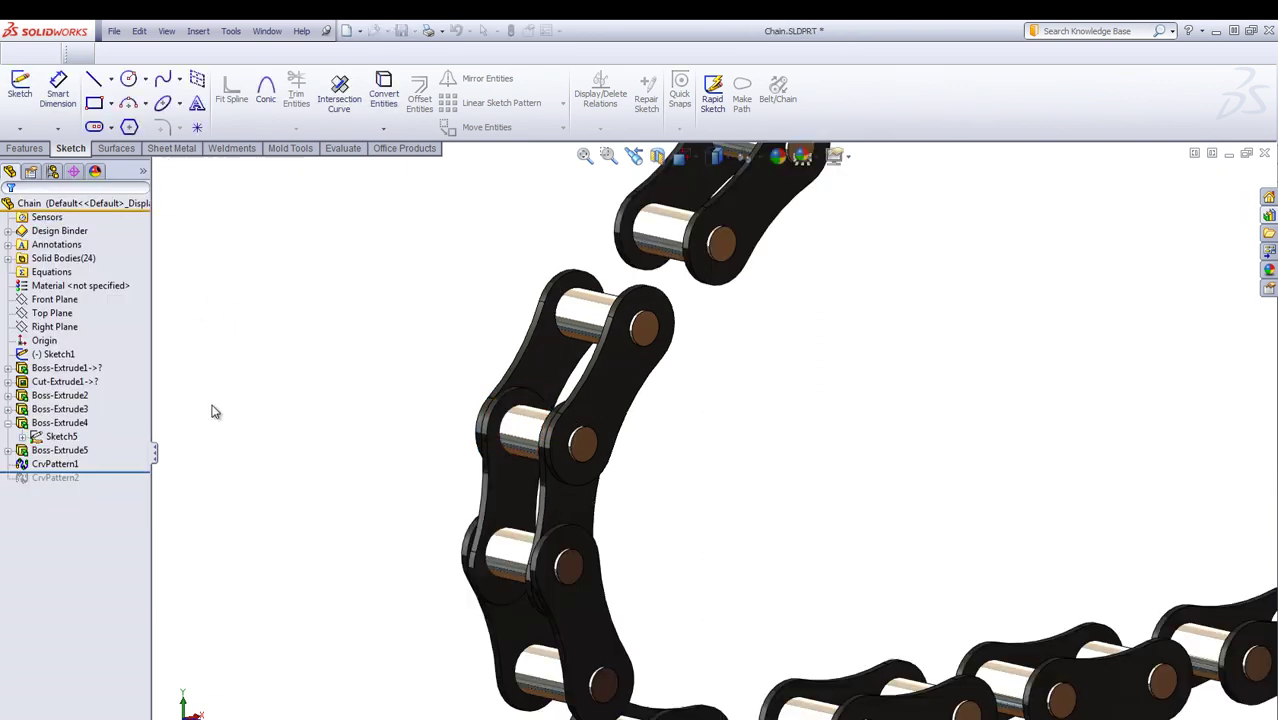
scroll(379, 485, up, 3)
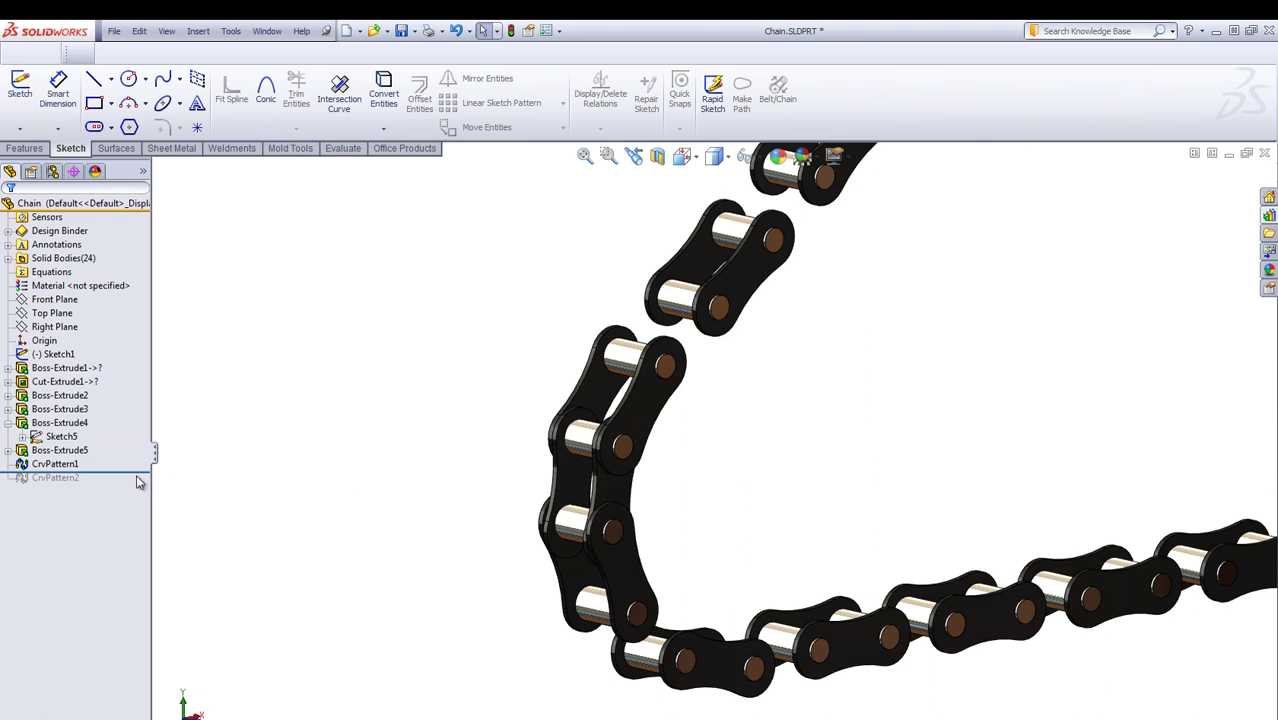
Roll the history forward past CrvPattern2 to the end and inspect the complete chain
drag(138, 471, 136, 481)
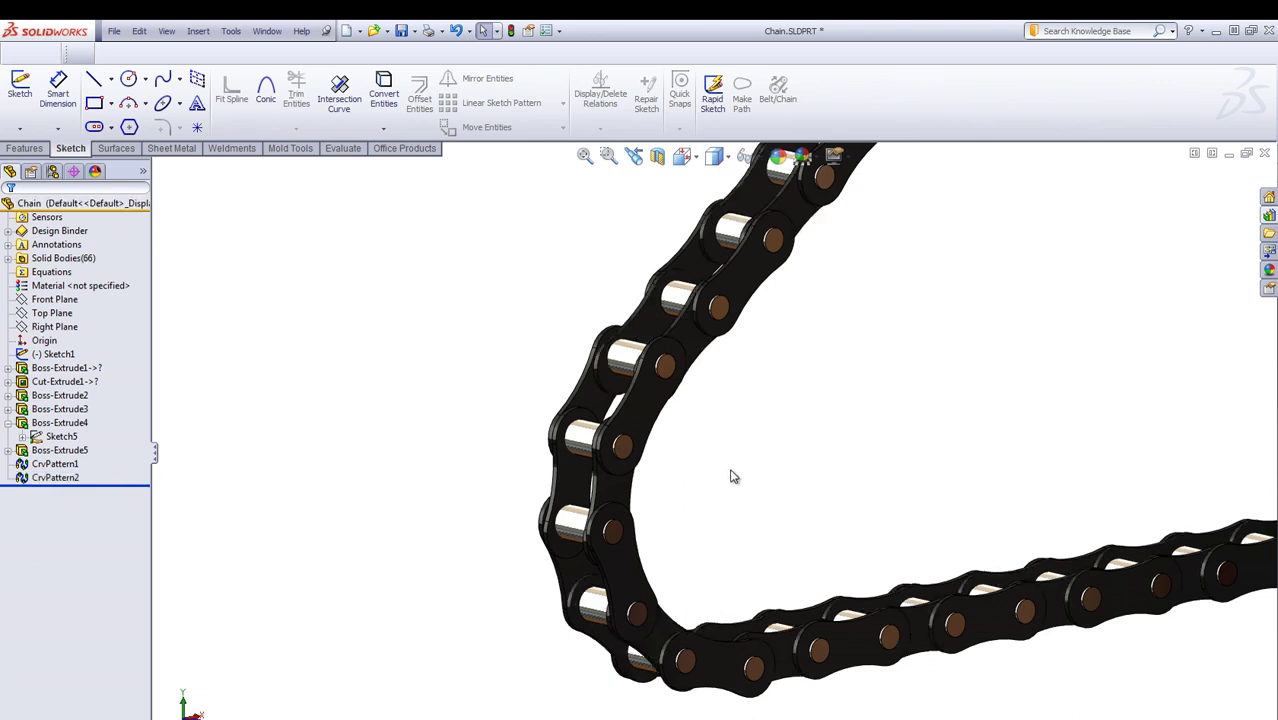
scroll(788, 410, up, 4)
middle_drag(778, 422, 678, 468)
scroll(690, 466, down, 2)
scroll(690, 466, down, 2)
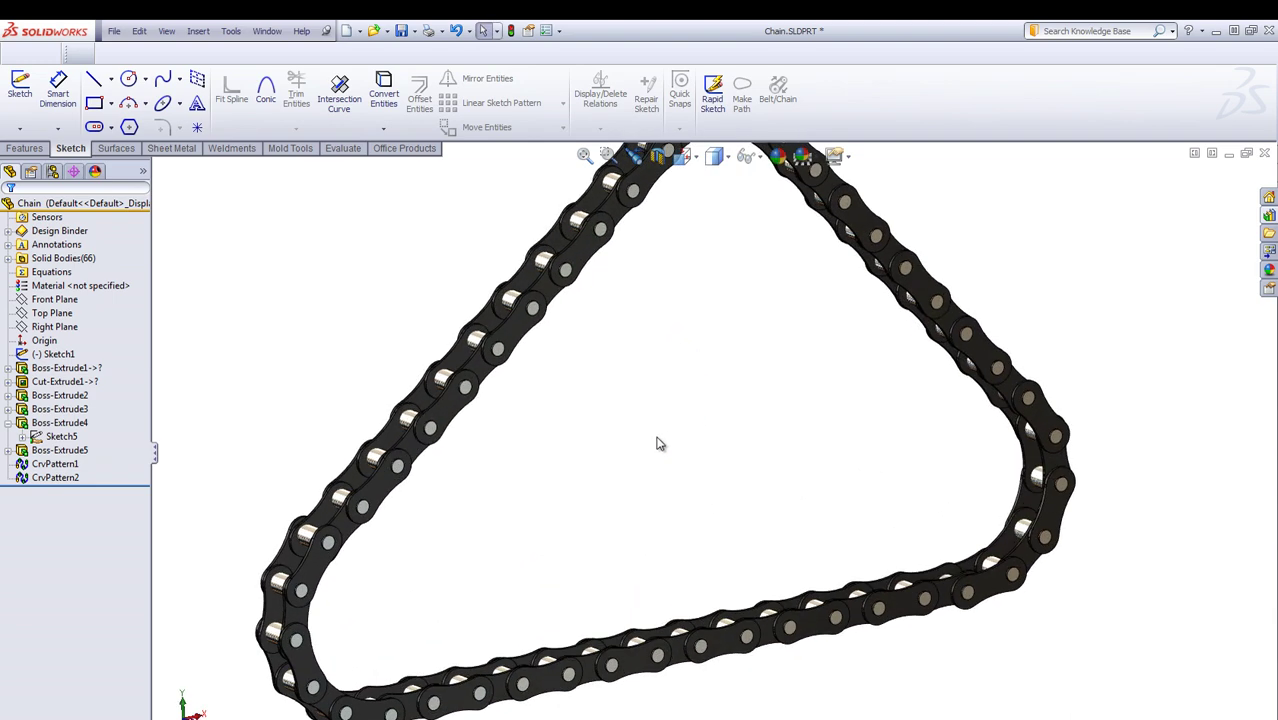
scroll(673, 445, up, 5)
In the Chain4 assembly, show the hidden Part2^Assem1 block component
click(30, 332)
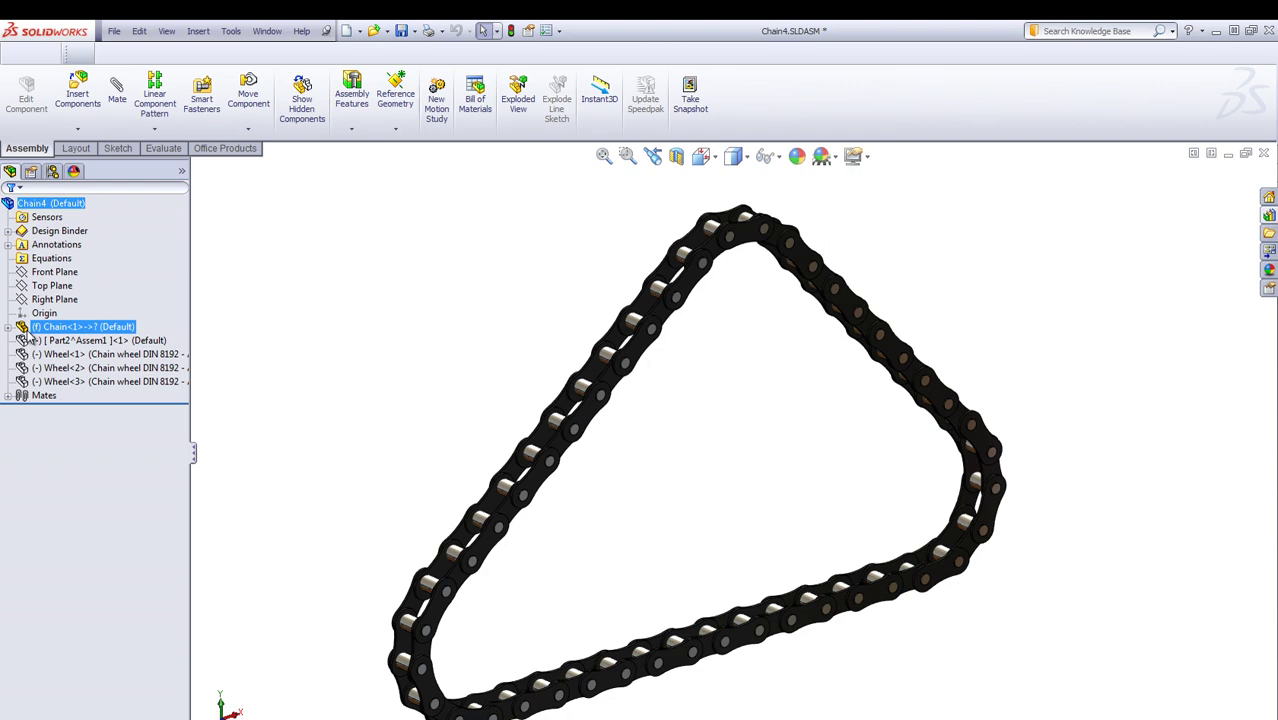
ctrl+click(33, 340)
click(57, 311)
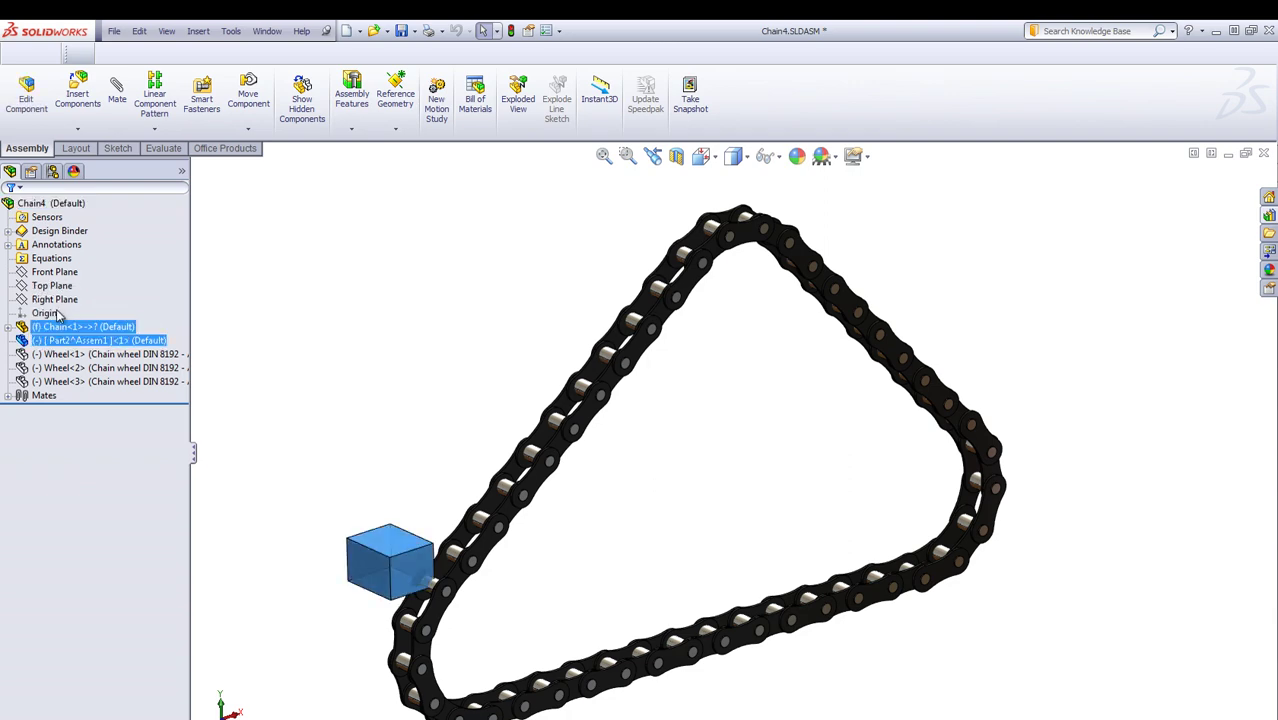
Expand the Chain component's feature list and open the chain part for editing within the assembly
click(45, 327)
click(8, 327)
click(40, 330)
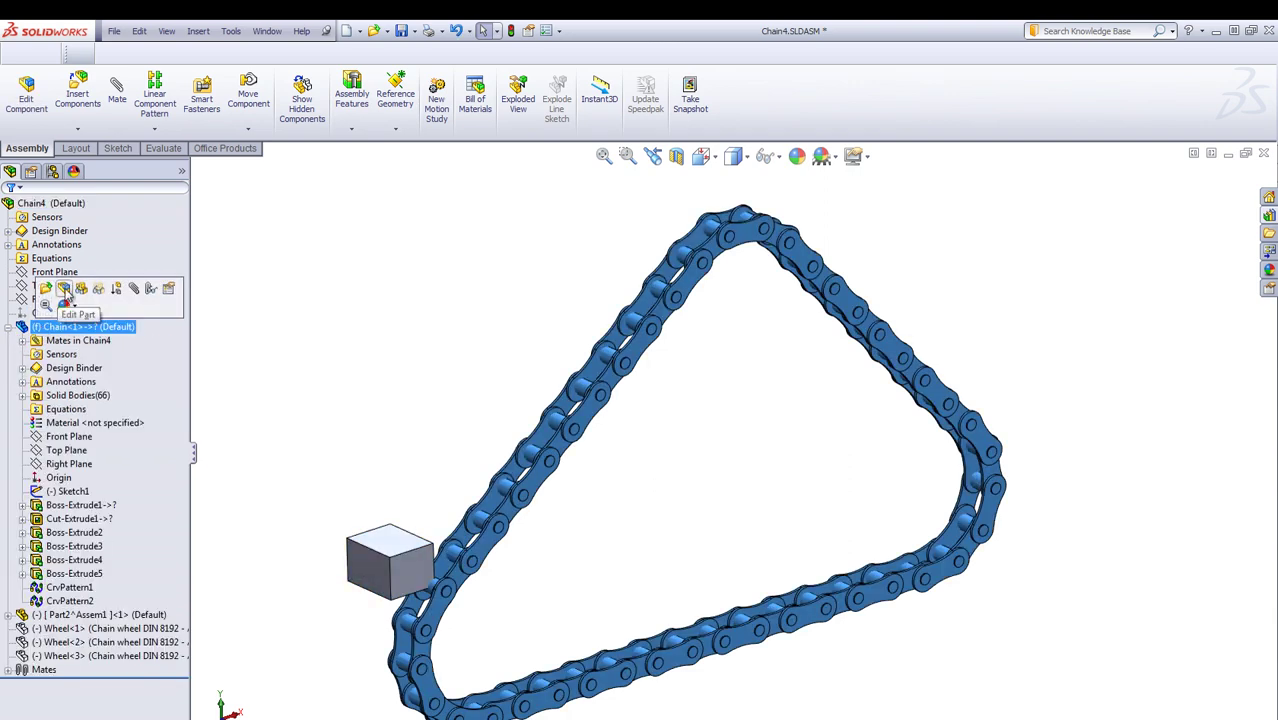
click(63, 289)
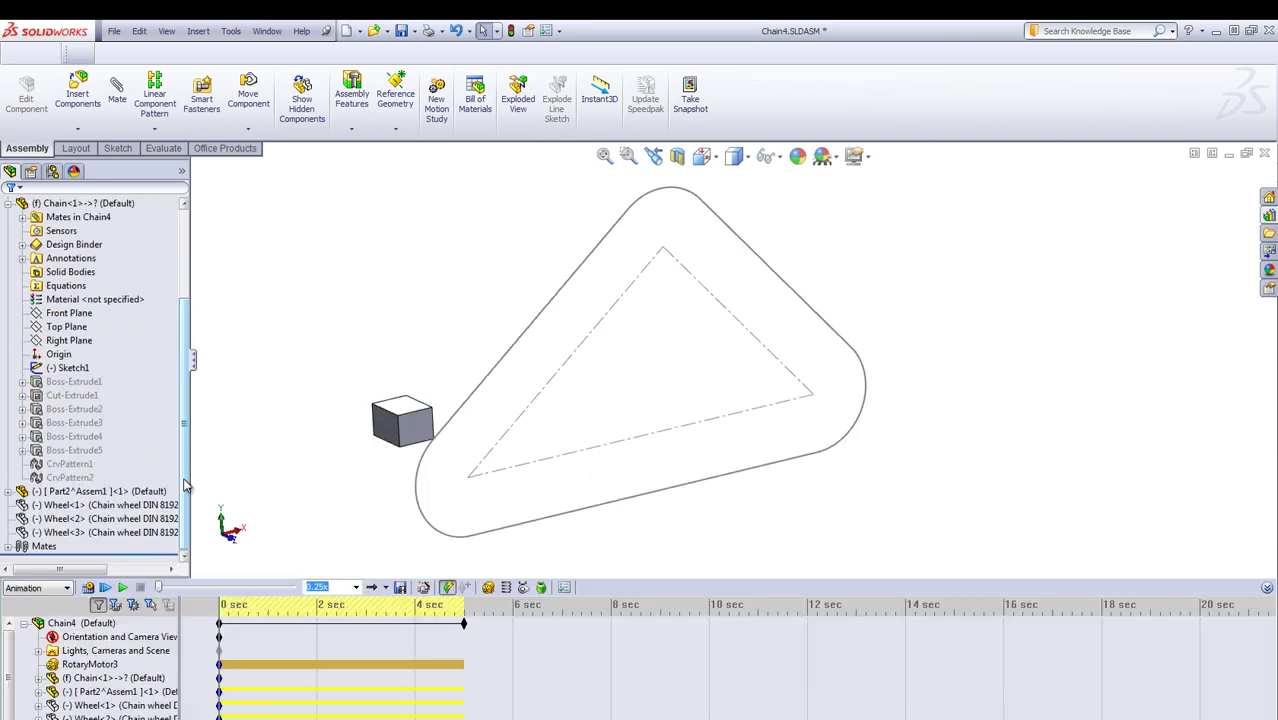
Expand the assembly mates and open PathMate1 to examine its path constraint, pitch/yaw and roll settings
click(8, 546)
click(44, 519)
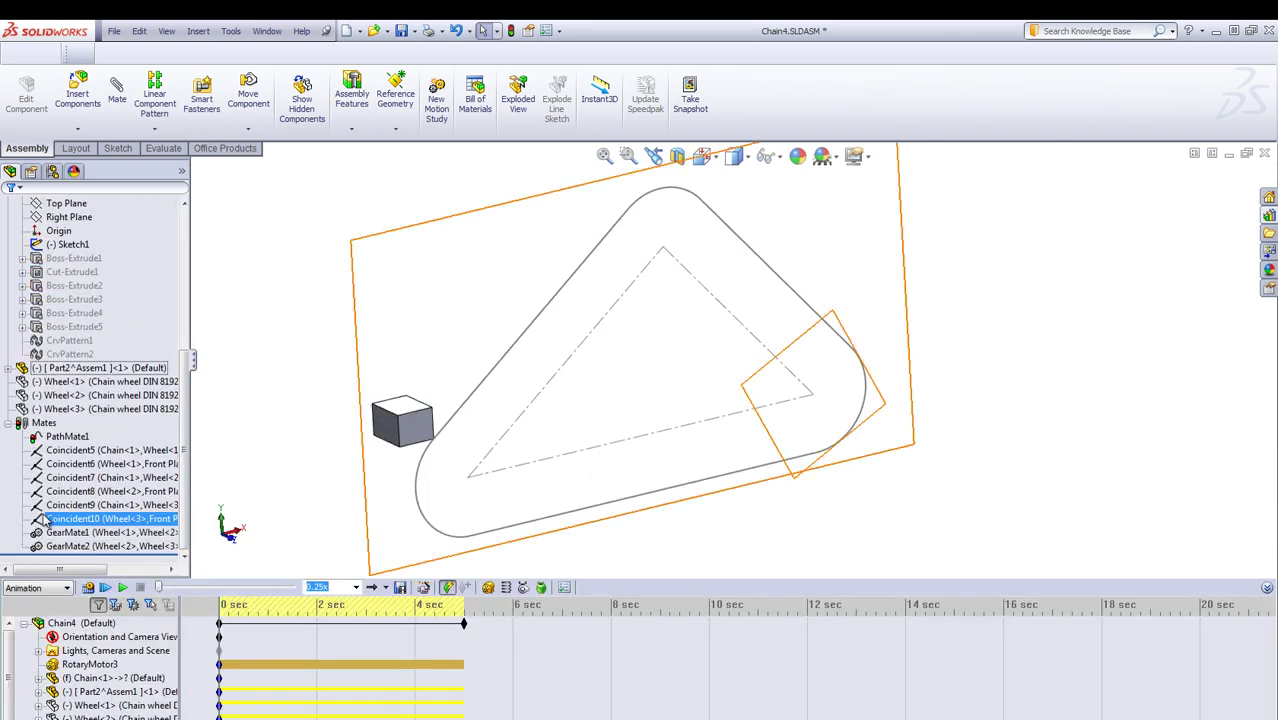
click(67, 436)
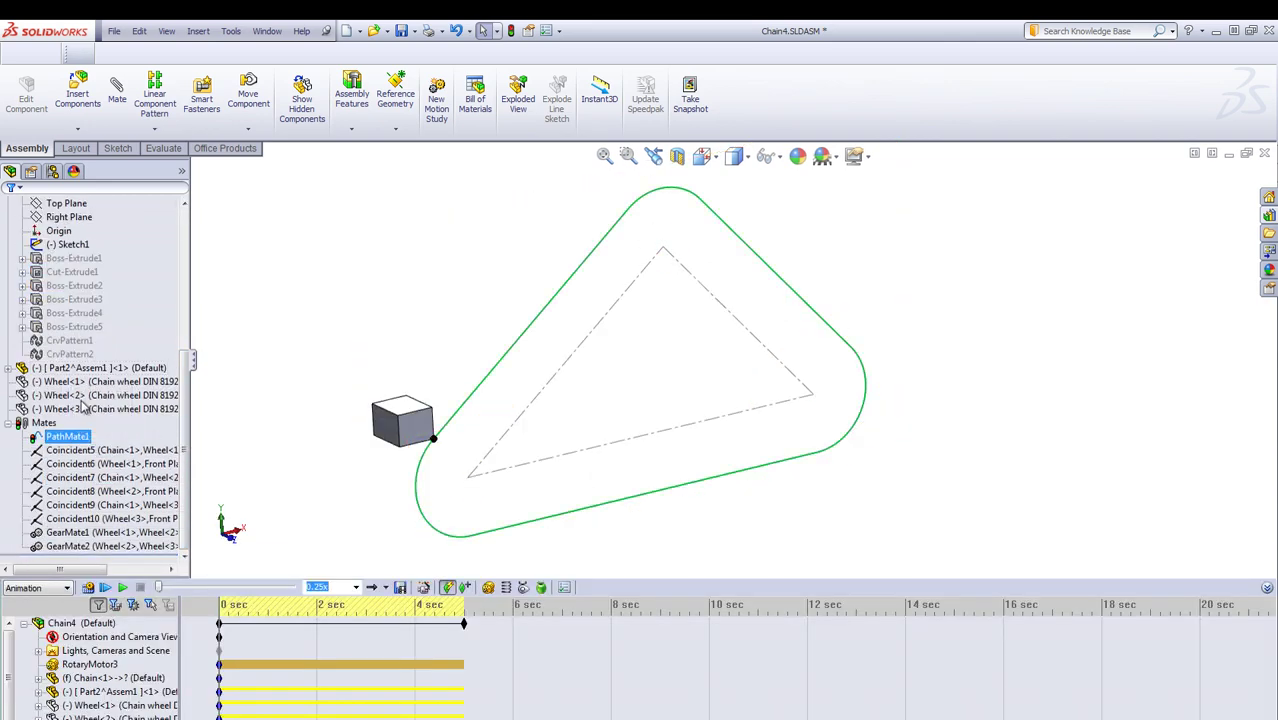
click(208, 461)
drag(186, 397, 179, 436)
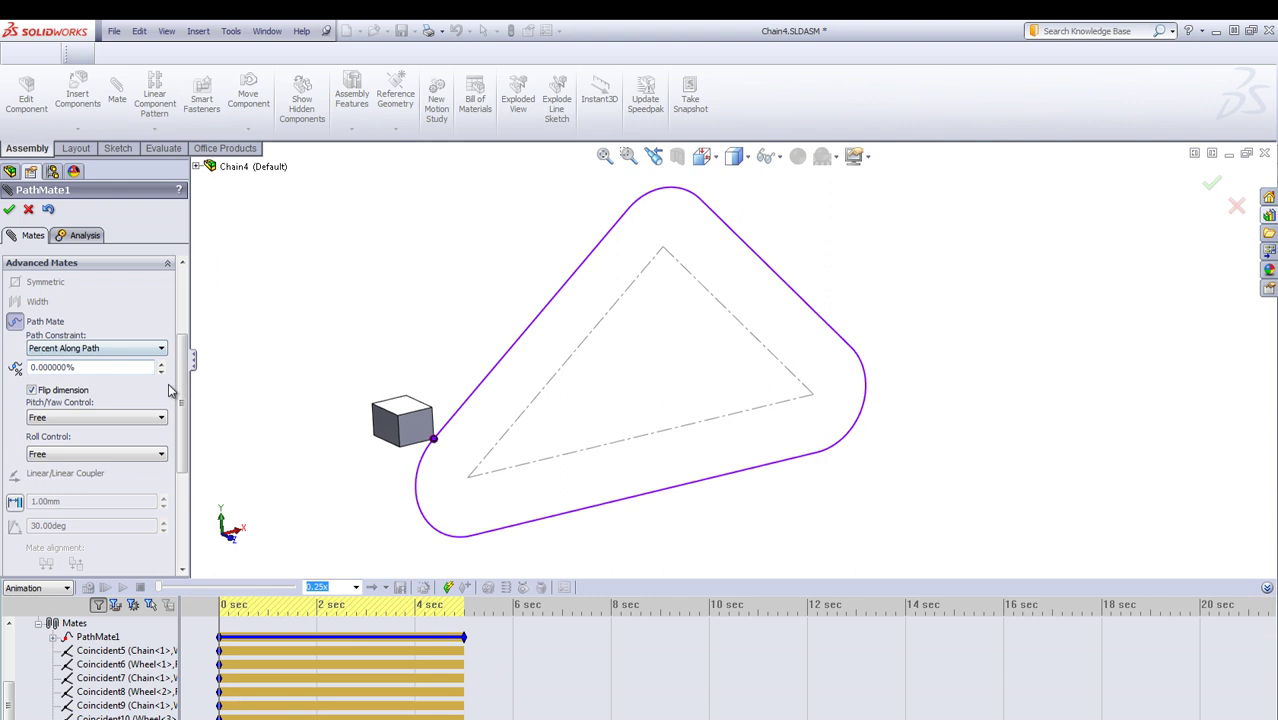
drag(169, 391, 180, 305)
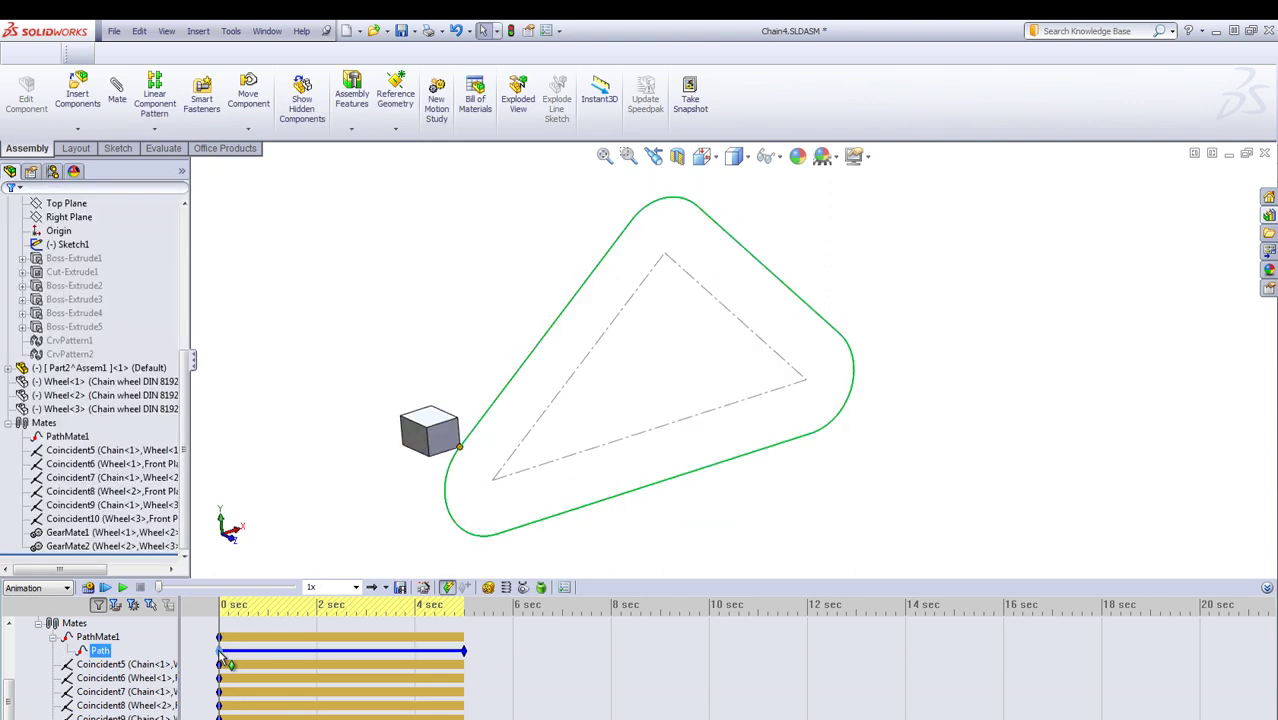
Check PathMate1's path values at the start and end of the motion study, leave them as they are, and play the animation
double_click(220, 650)
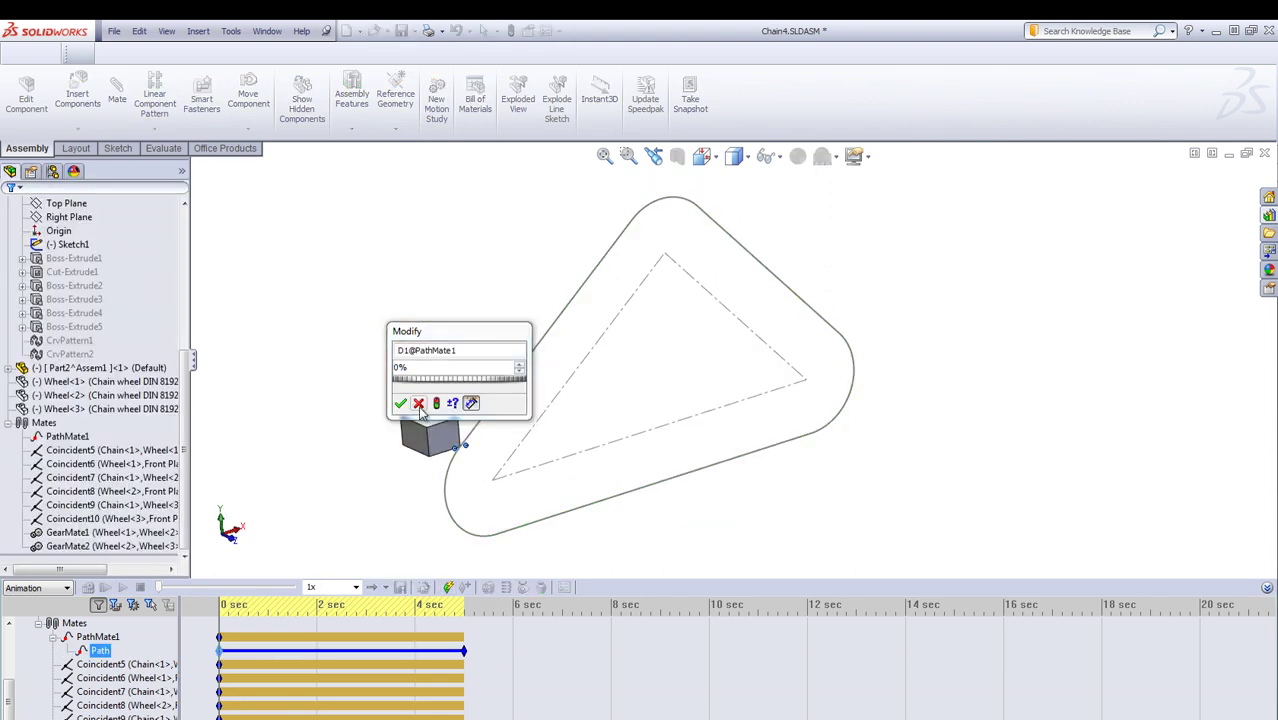
click(462, 652)
double_click(463, 652)
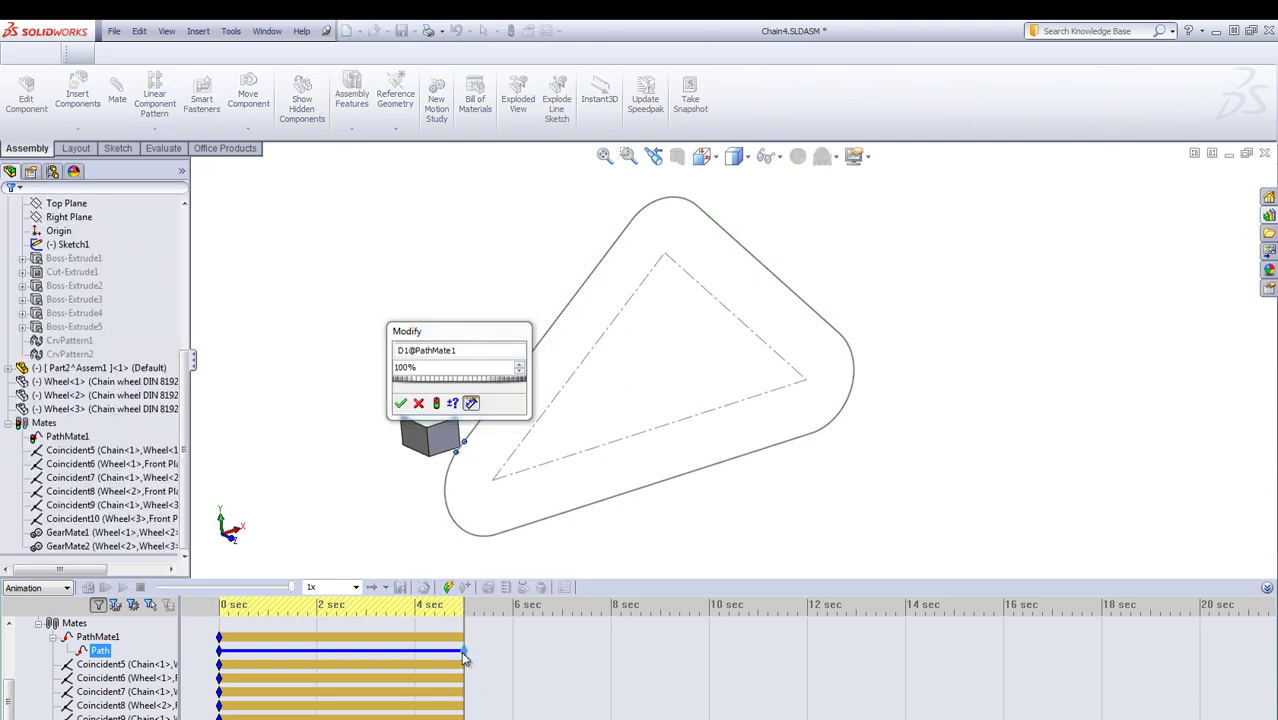
click(418, 402)
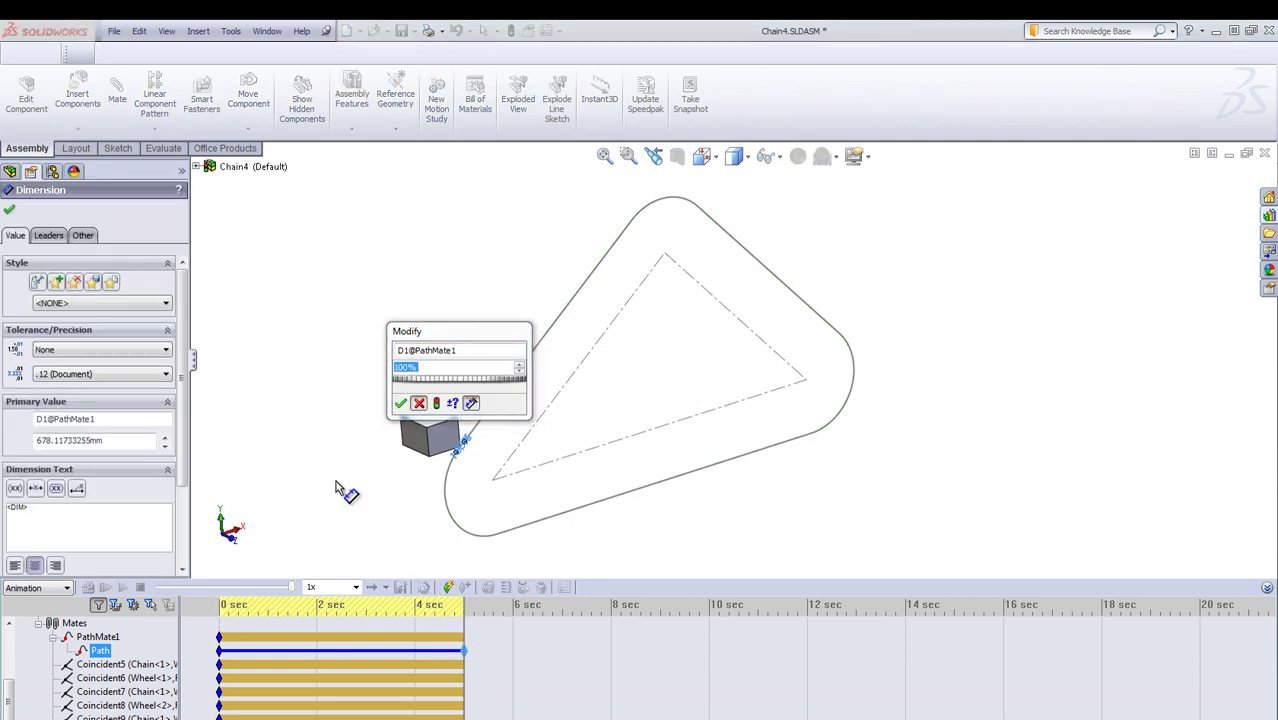
click(121, 588)
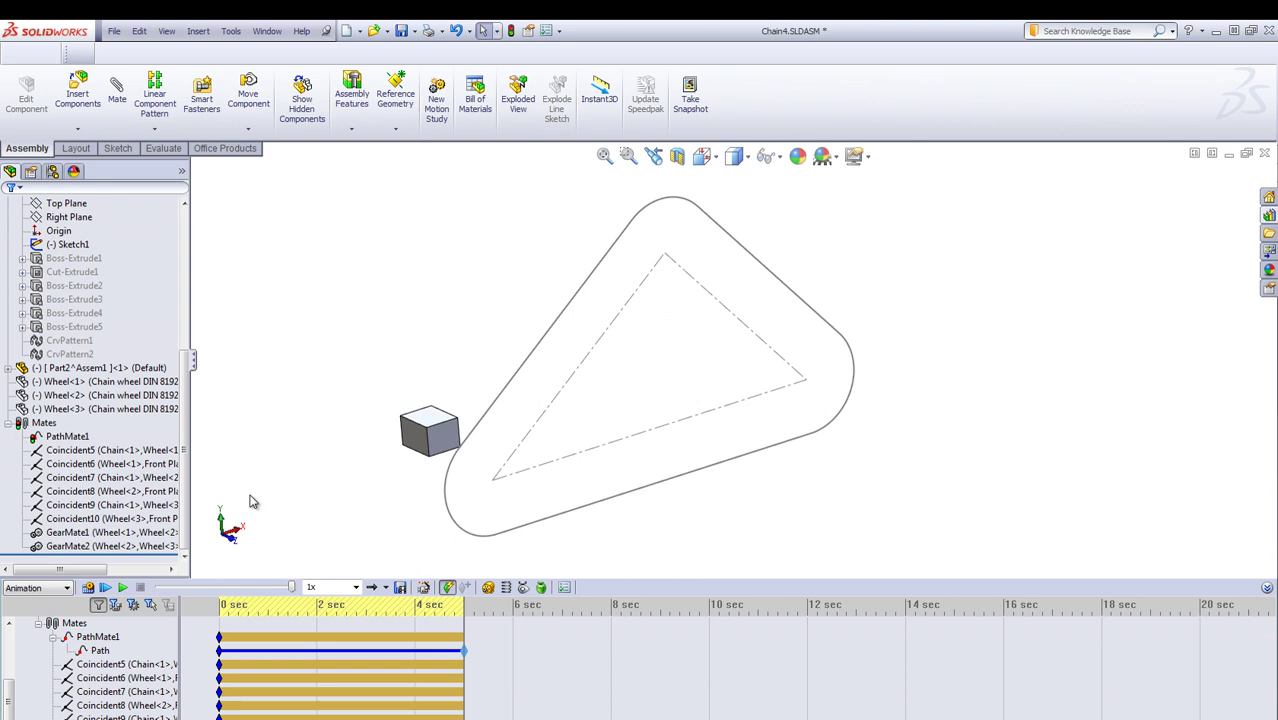
Edit the Chain part within the assembly and unsuppress its Boss-Extrude1 feature
scroll(100, 350, up, 4)
click(85, 244)
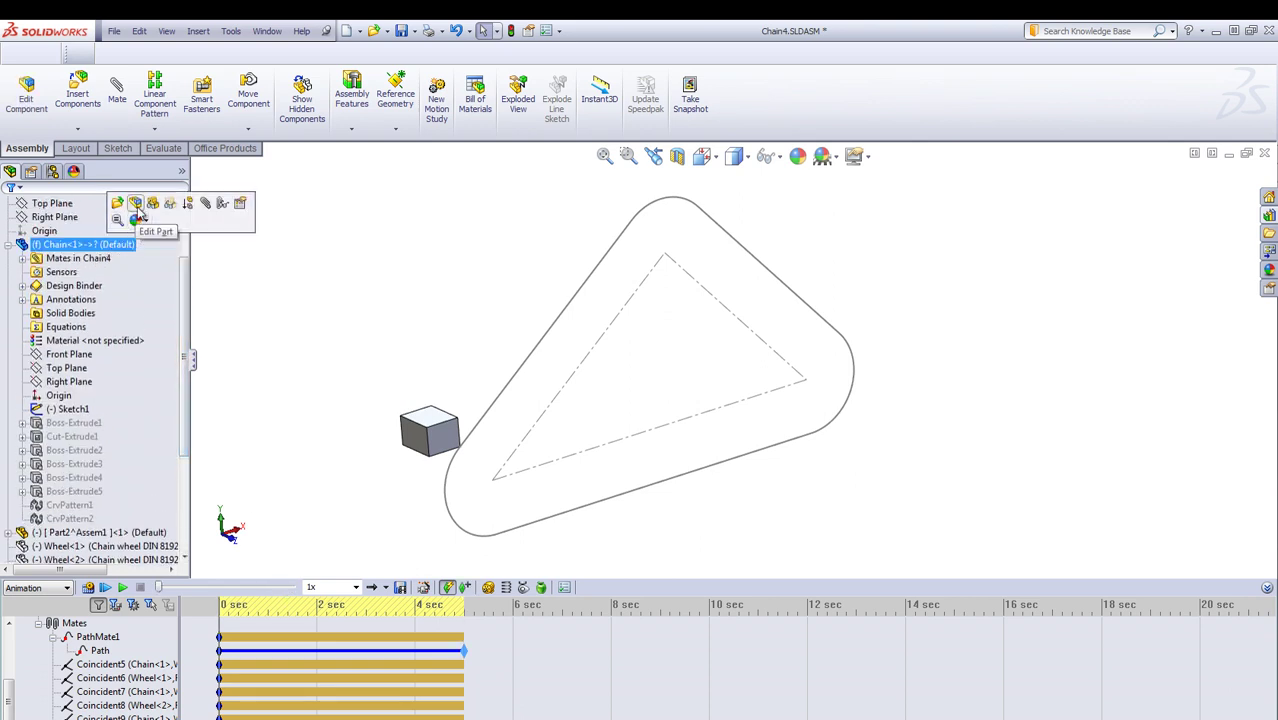
click(136, 204)
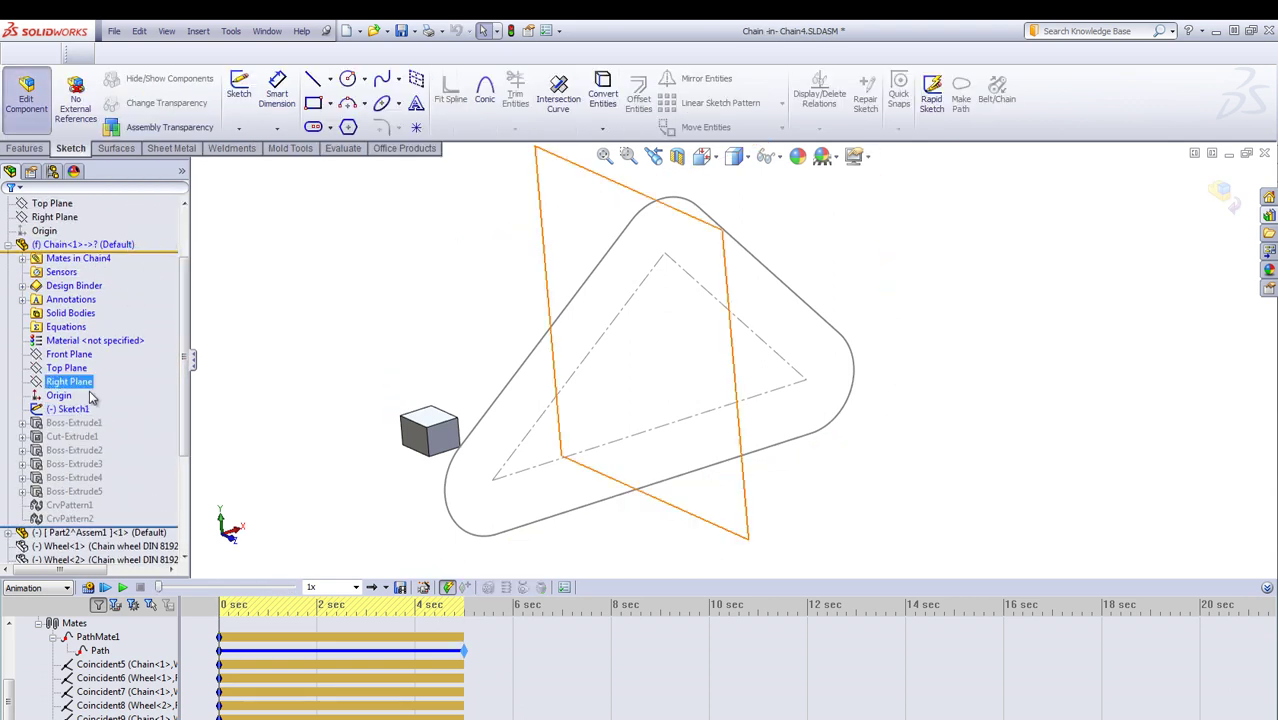
right_click(80, 423)
click(117, 380)
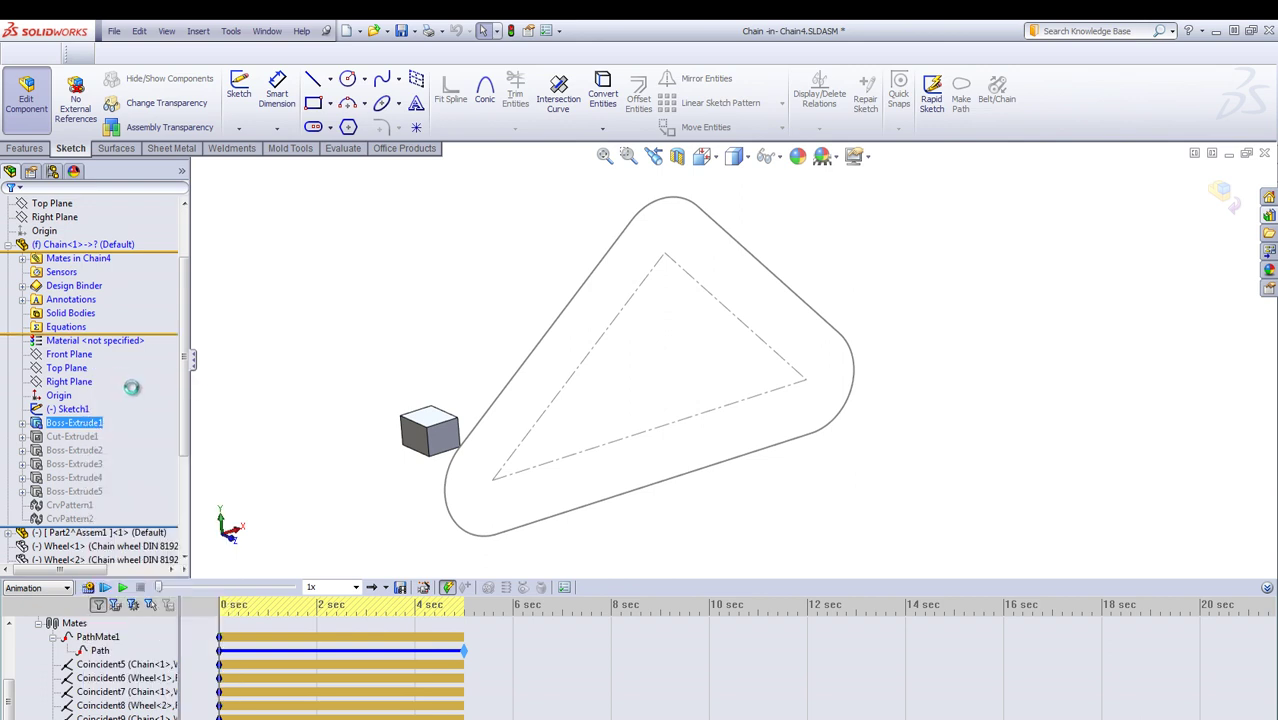
scroll(465, 462, down, 3)
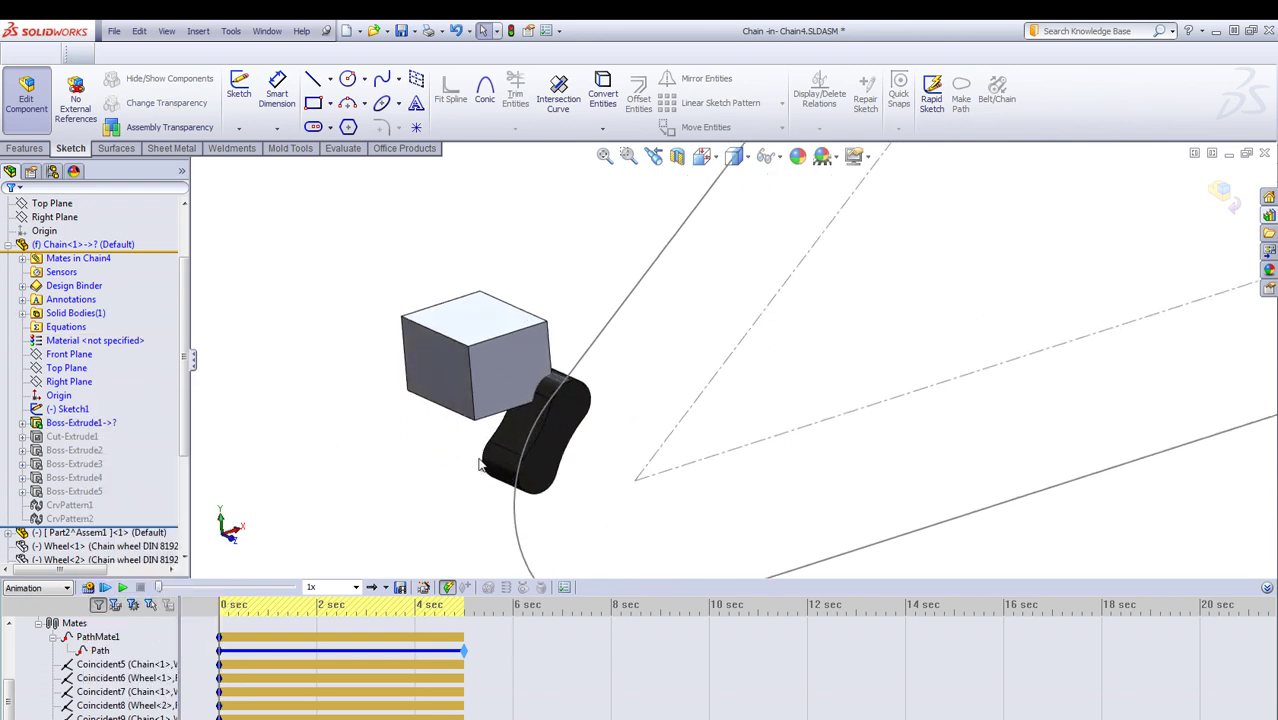
Open Sketch2 of Boss-Extrude1, examine the link block's relations at the cube's corner, and exit the sketch
click(23, 423)
click(82, 436)
click(112, 398)
scroll(540, 430, down, 4)
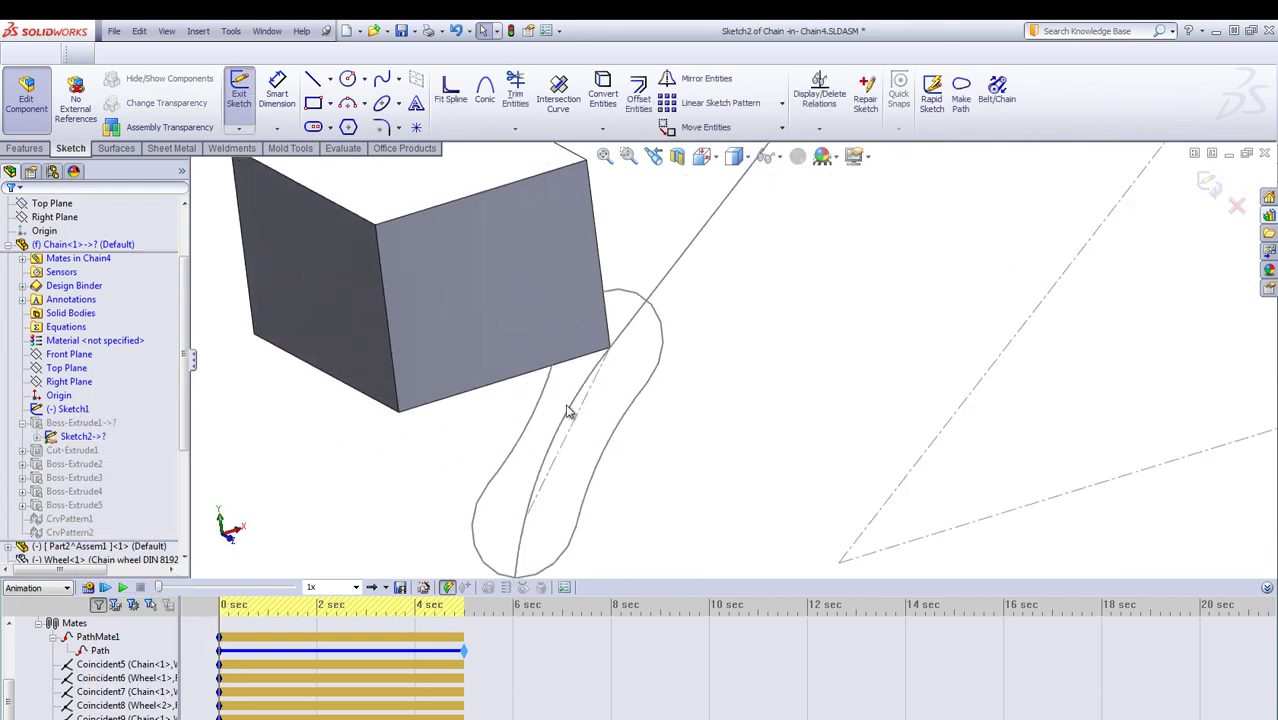
scroll(567, 412, down, 1)
click(629, 339)
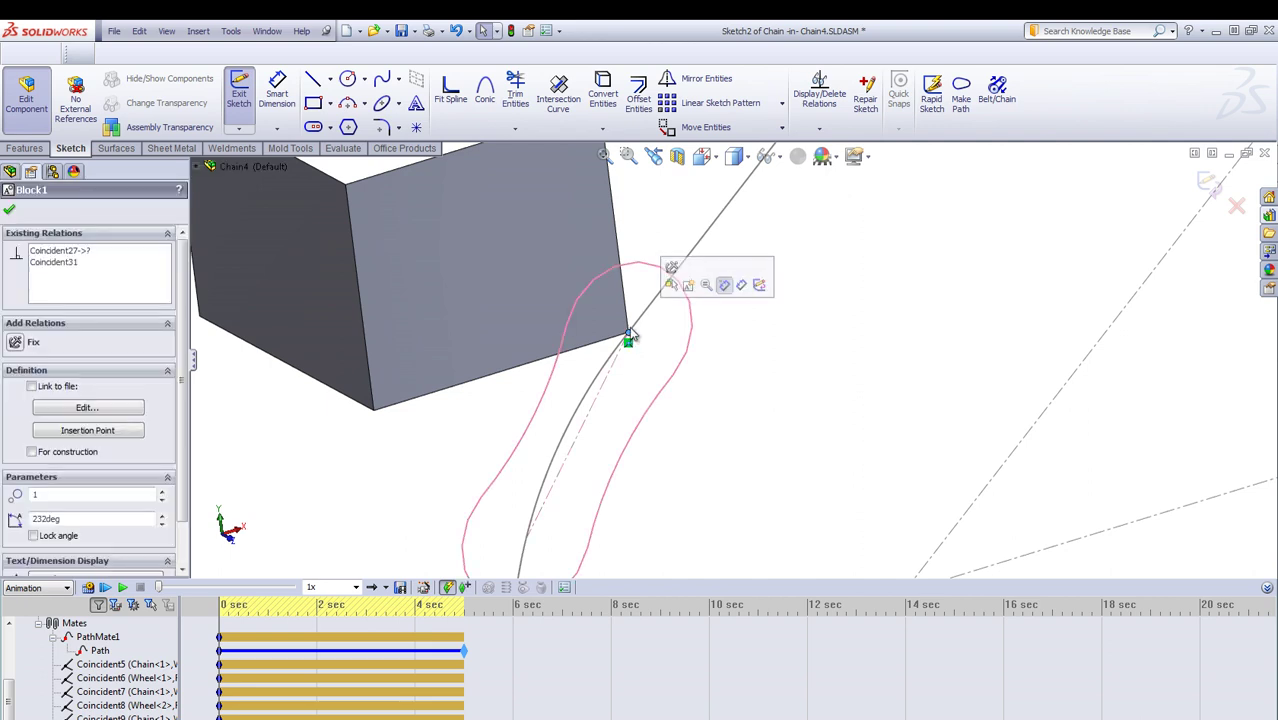
key(Escape)
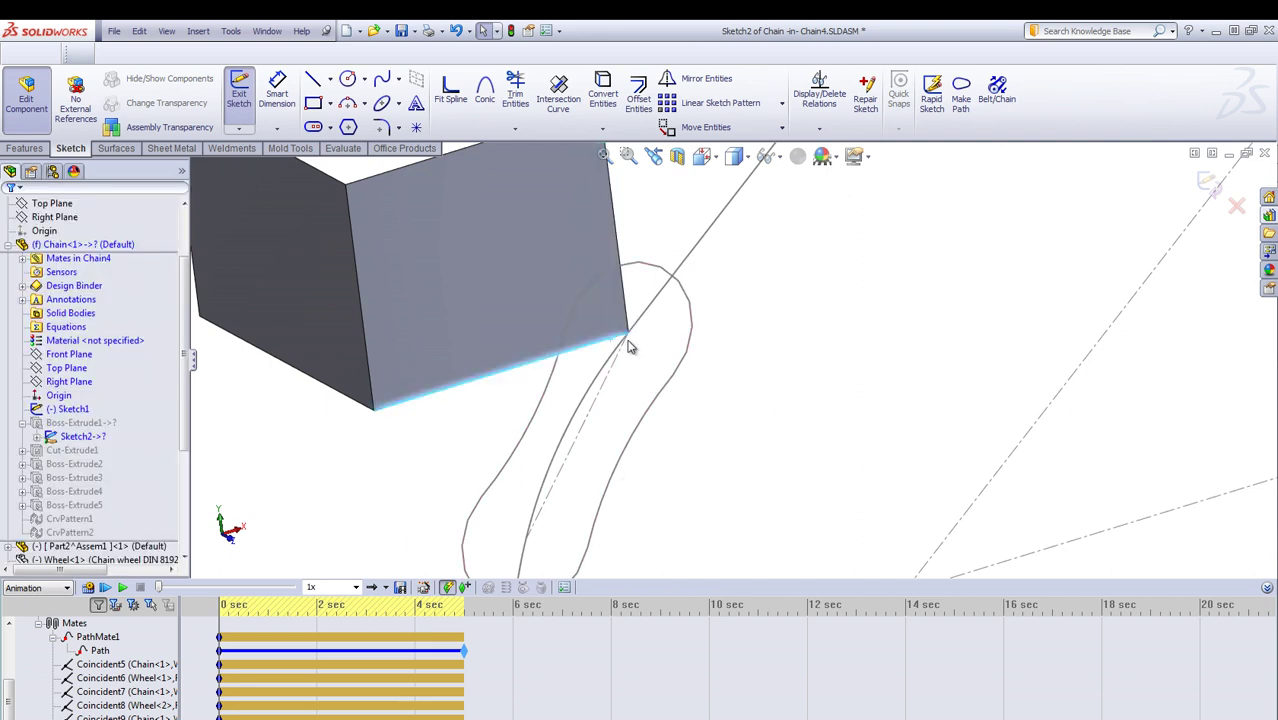
click(1208, 185)
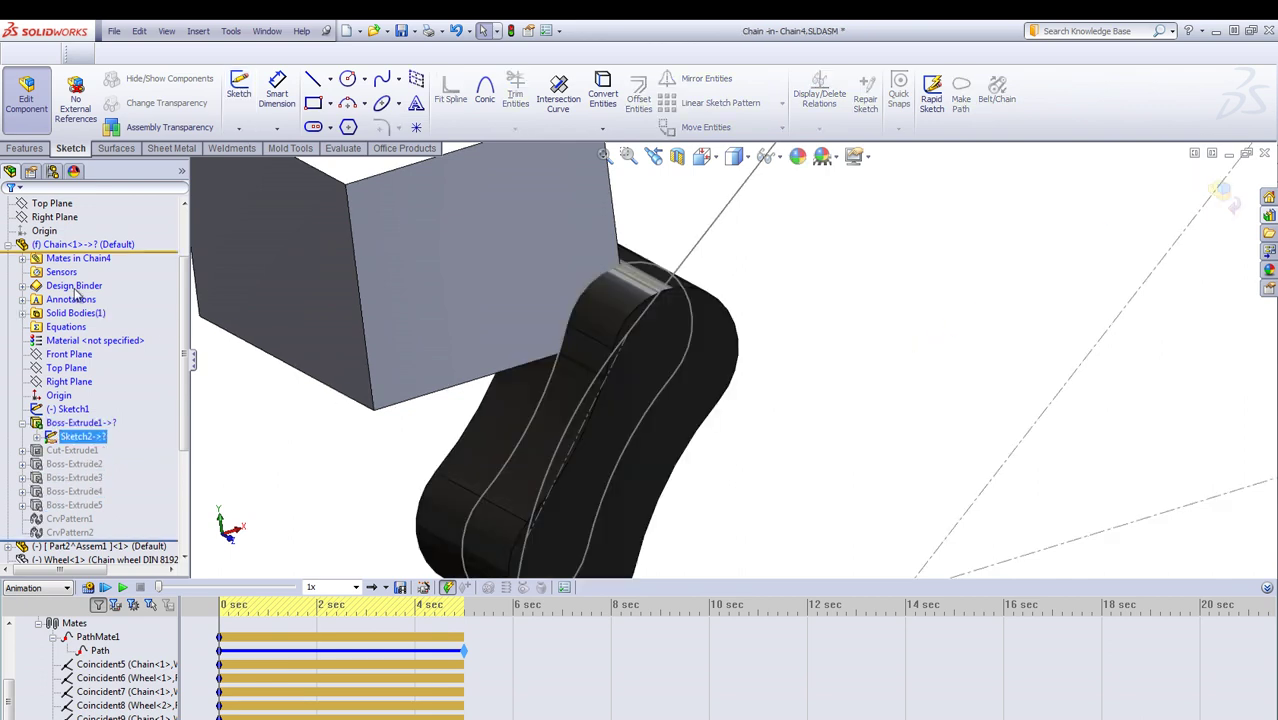
click(27, 95)
click(72, 451)
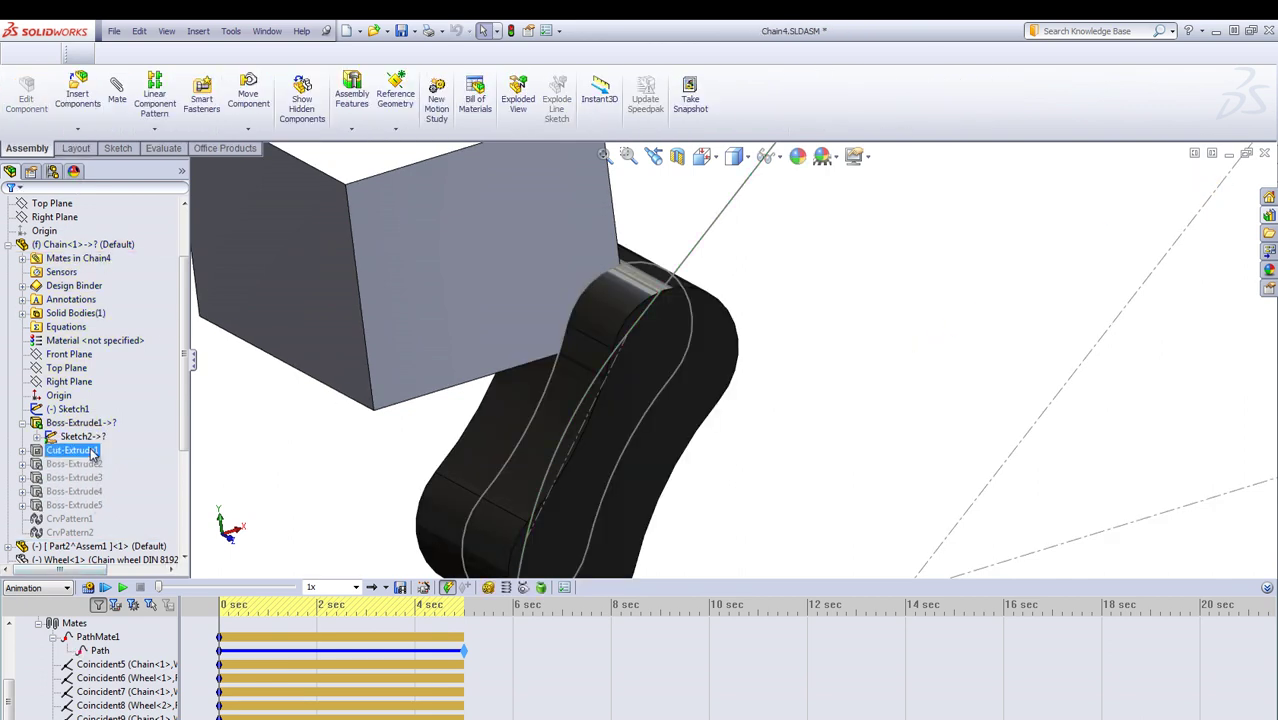
ctrl+click(88, 533)
click(82, 244)
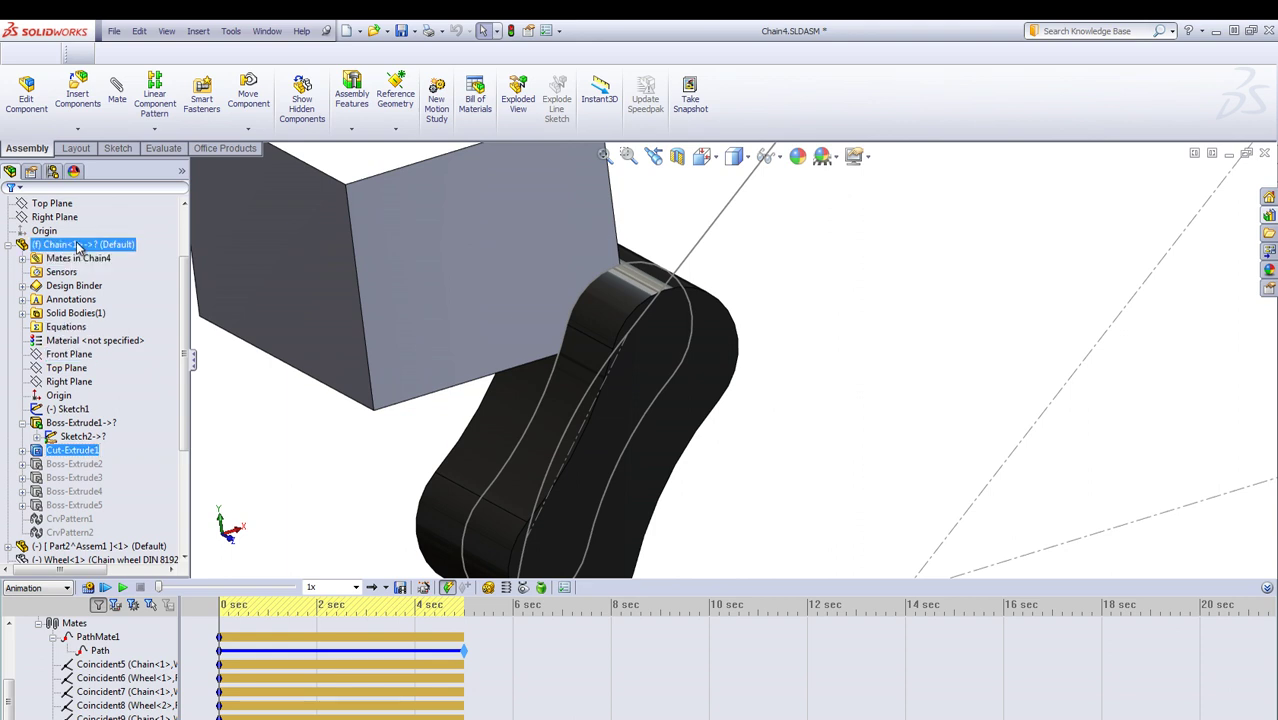
click(110, 205)
Unsuppress the chain features from Cut-Extrude1 through CrvPattern2 and return to the assembly
click(72, 451)
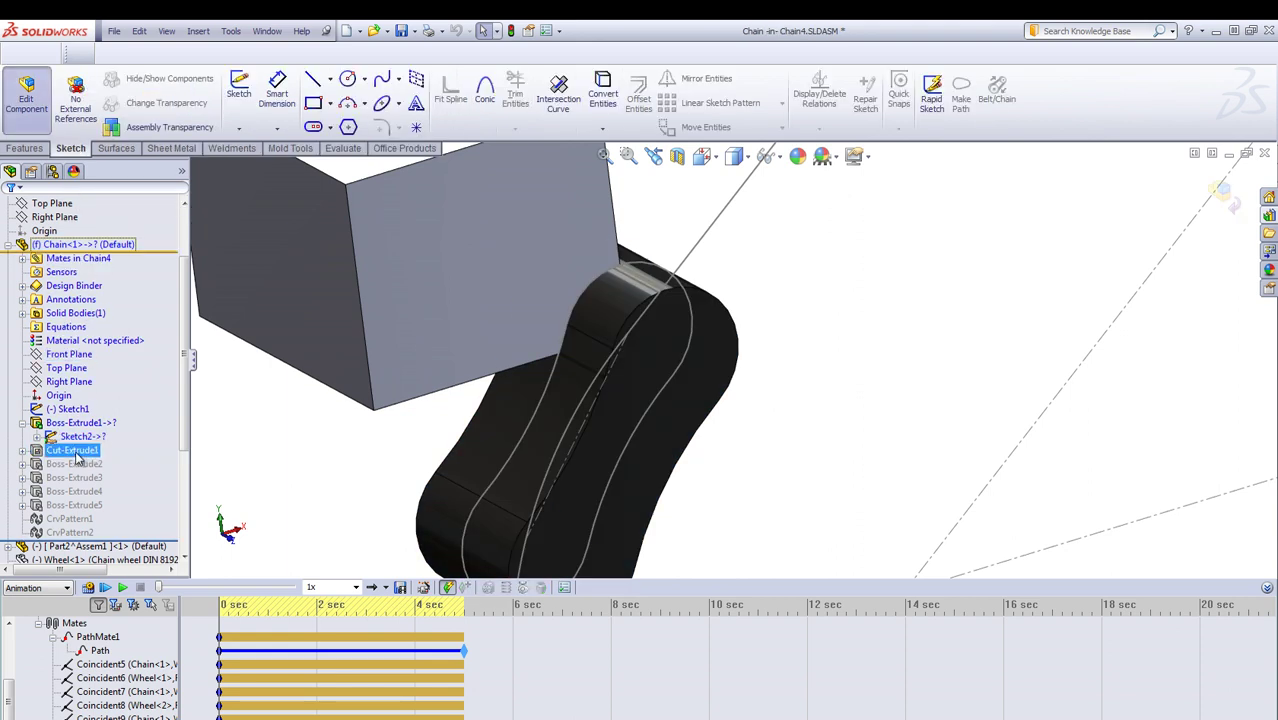
ctrl+click(70, 519)
shift+click(70, 532)
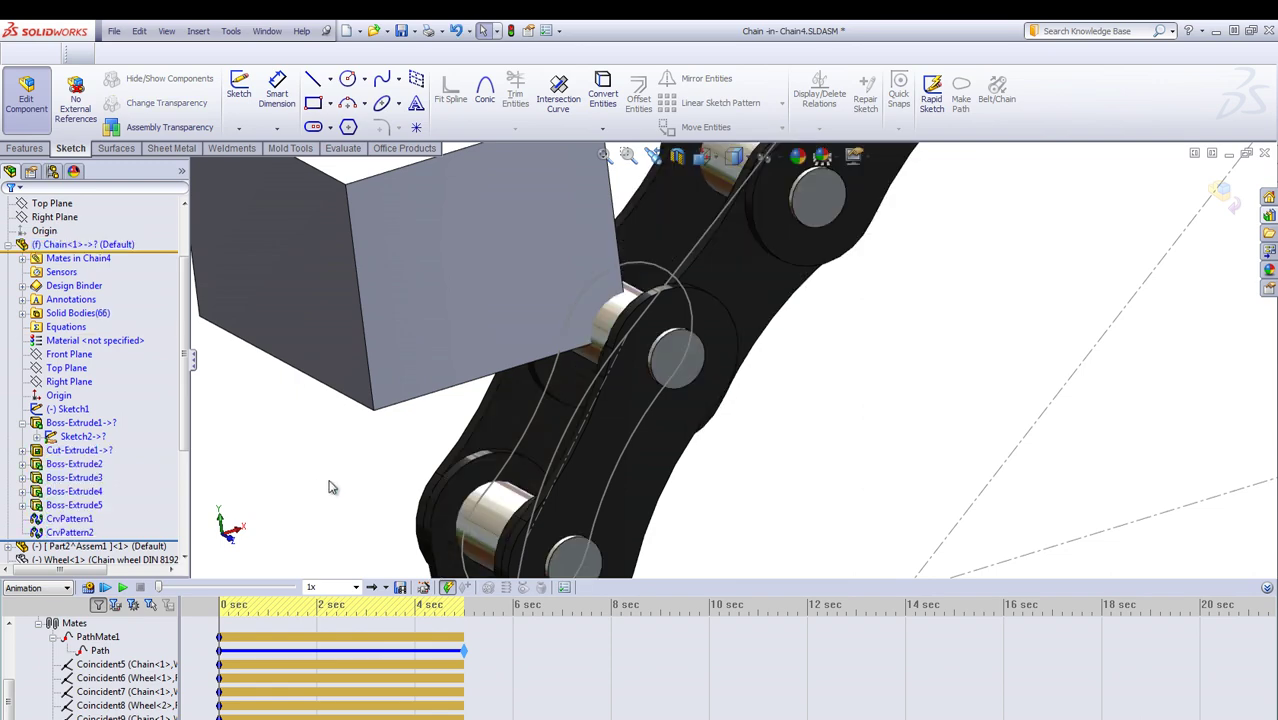
scroll(742, 434, up, 6)
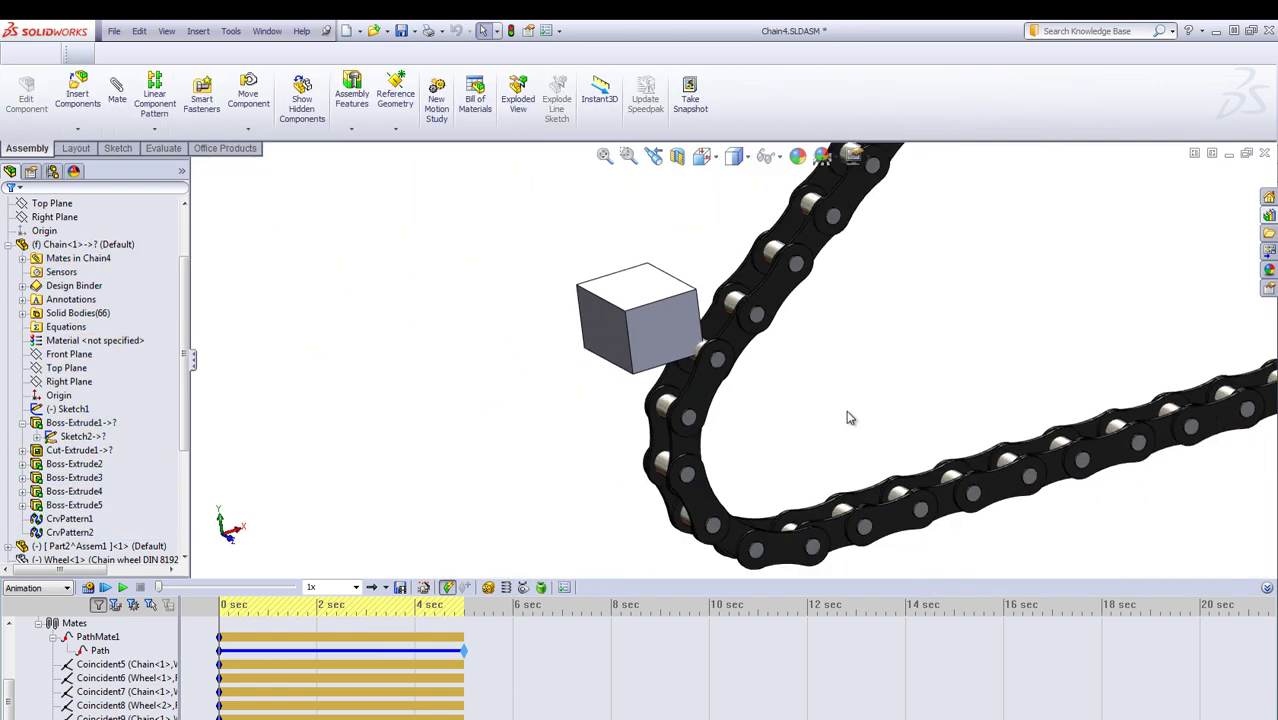
Show the three hidden chain wheels, Wheel<1>, Wheel<2> and Wheel<3>
scroll(880, 405, up, 4)
scroll(900, 300, down, 3)
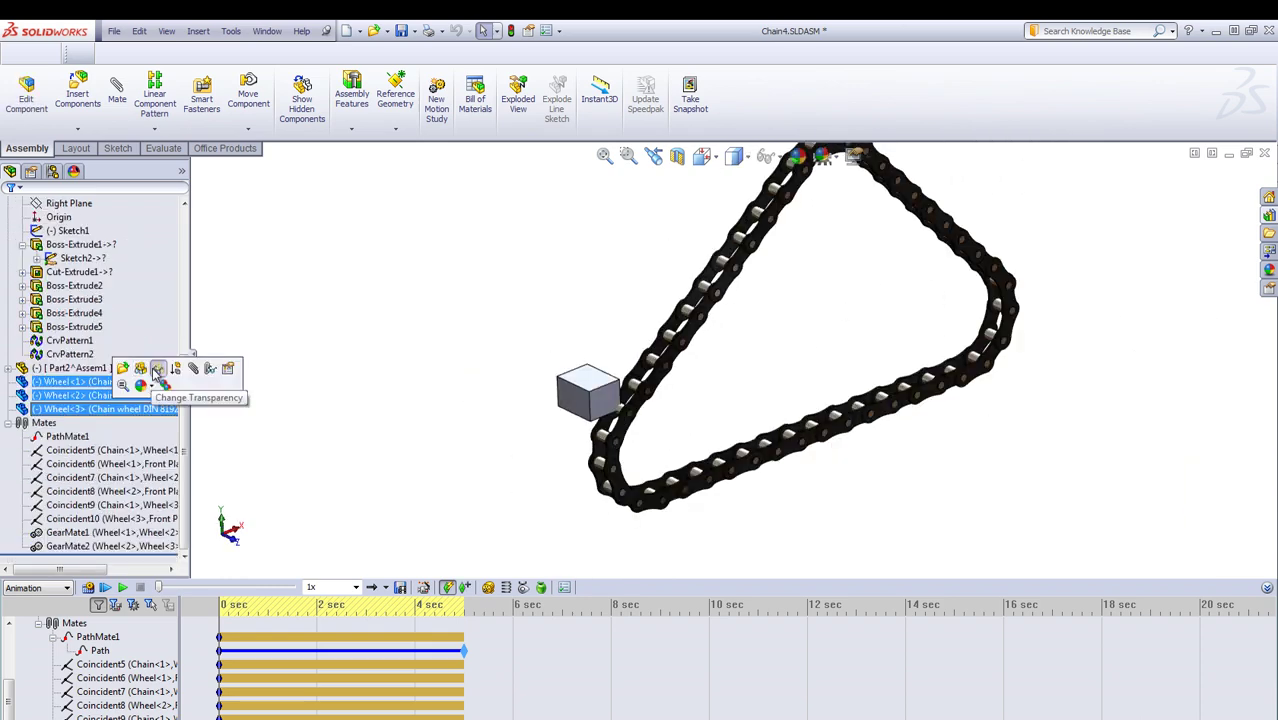
click(150, 366)
click(391, 420)
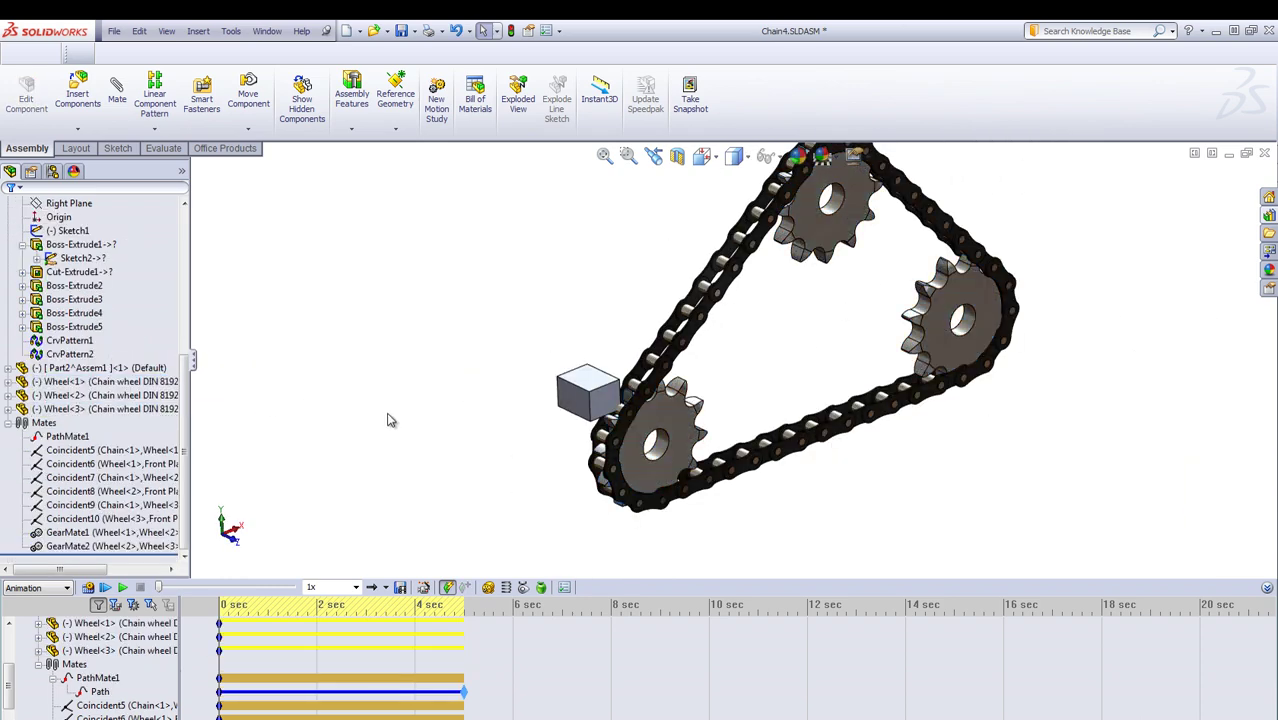
Examine how the three sprockets sit inside the chain and pick Wheel<1> to check its position
middle_drag(532, 452, 510, 448)
scroll(804, 331, up, 2)
scroll(804, 331, down, 2)
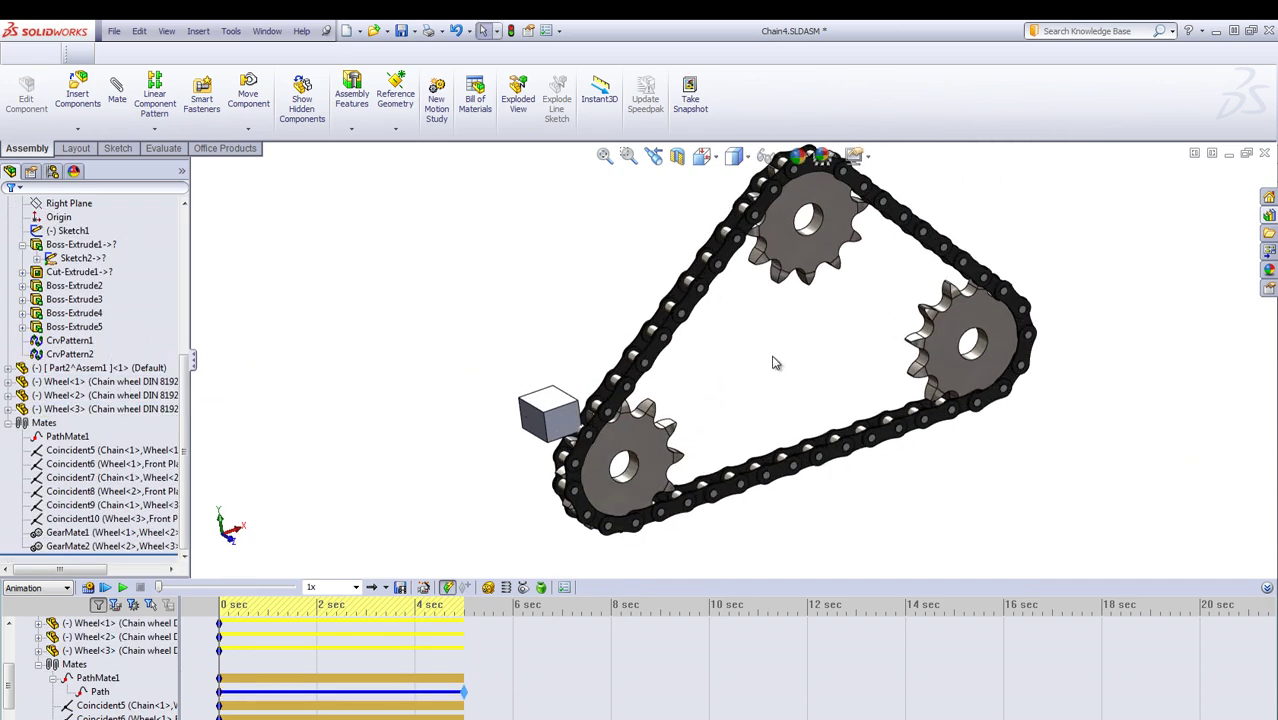
middle_drag(770, 405, 766, 417)
scroll(764, 418, down, 2)
click(632, 446)
mouse_move(631, 436)
mouse_down()
mouse_move(630, 420)
mouse_move(633, 436)
mouse_up()
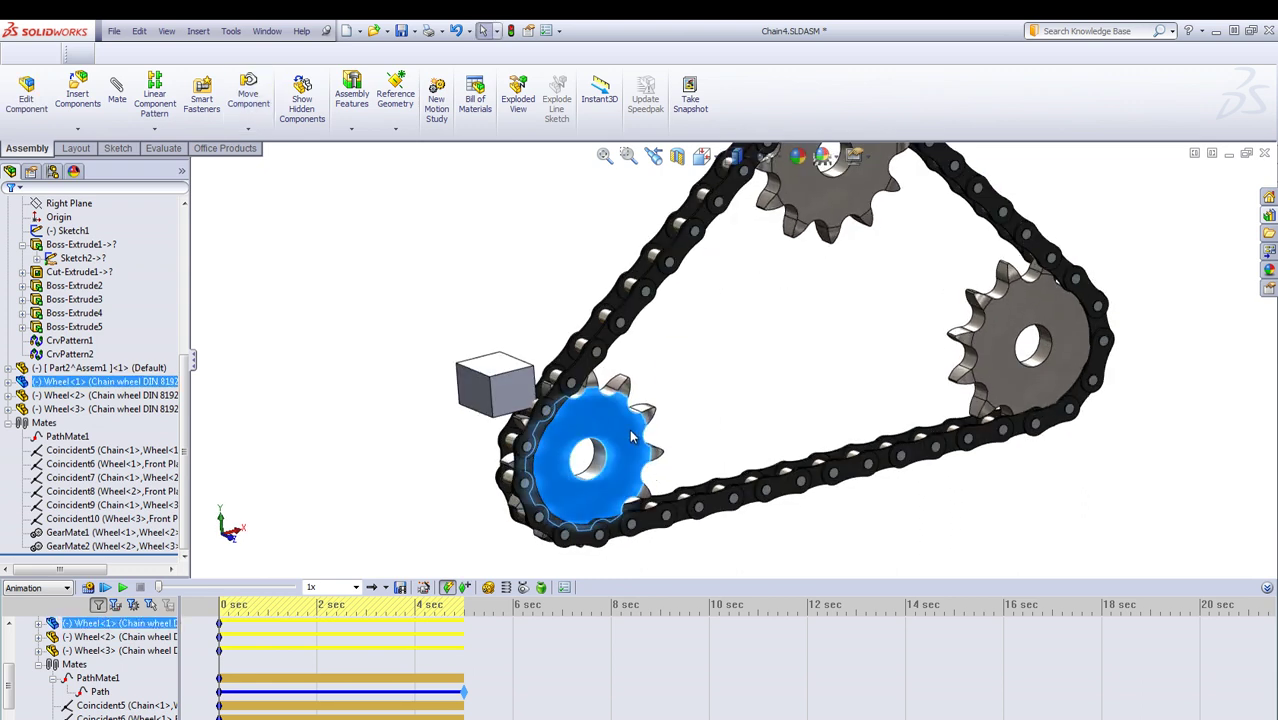
Hide the Part2^Assem1 block component
click(47, 330)
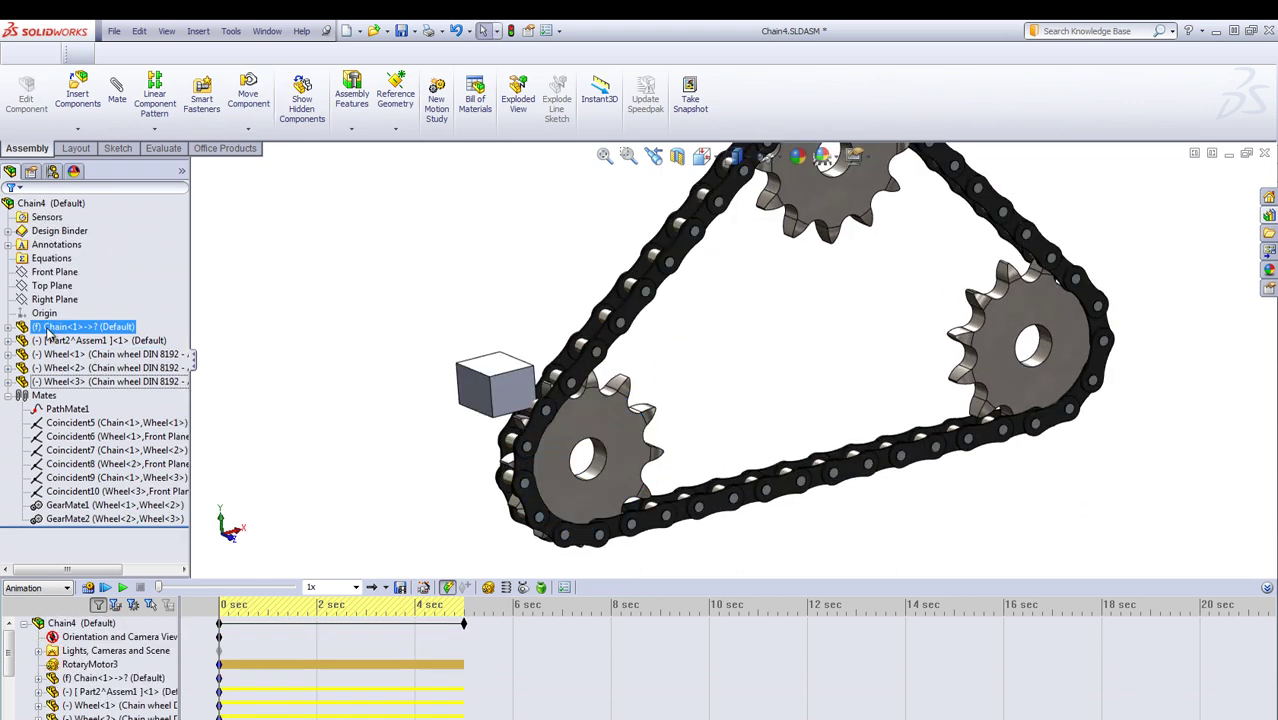
click(63, 341)
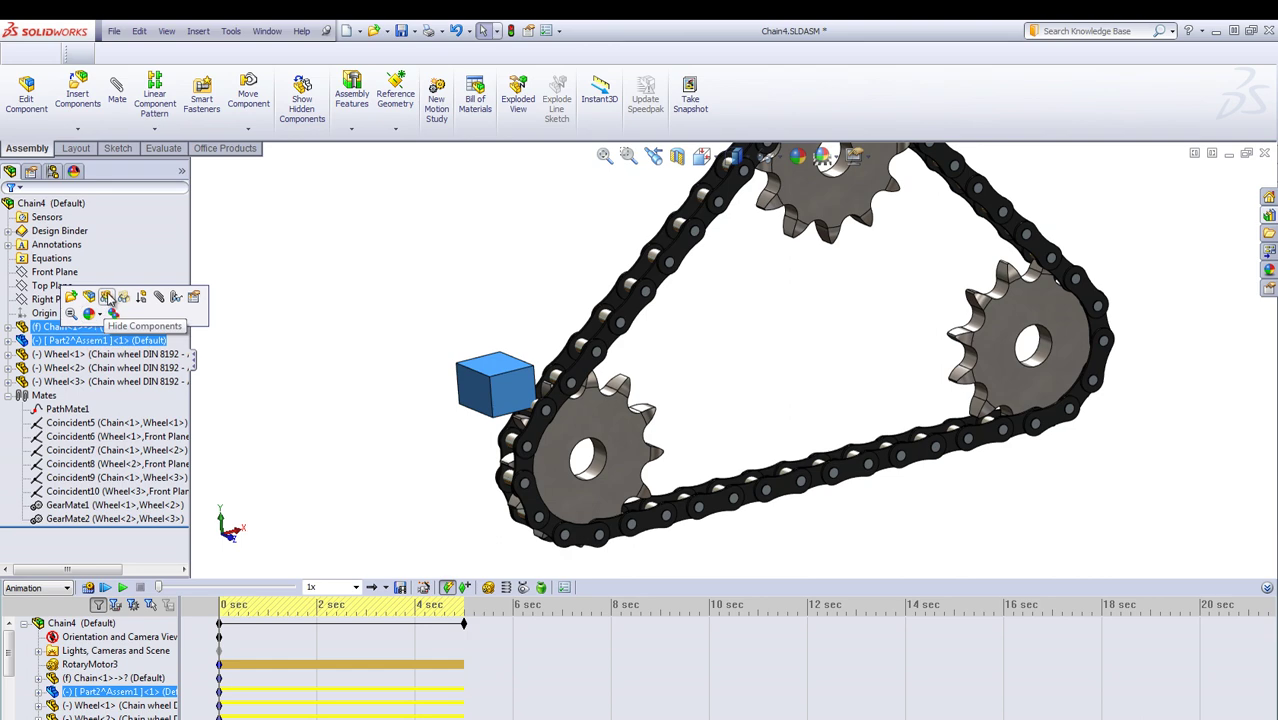
click(107, 298)
Measure the center-to-center distance from a tooth root arc to the bore on Wheel<1>
scroll(491, 457, down, 8)
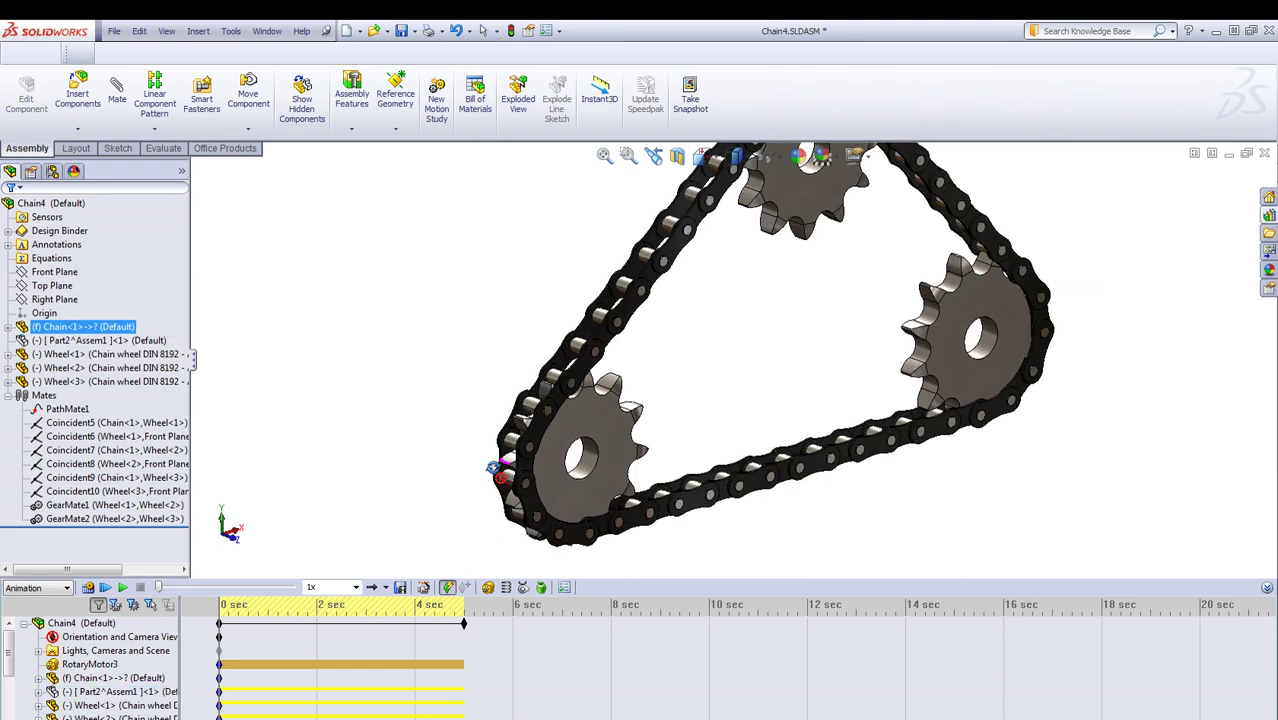
ctrl+click(612, 383)
drag(610, 377, 608, 393)
scroll(353, 383, up, 1)
middle_drag(365, 384, 344, 382)
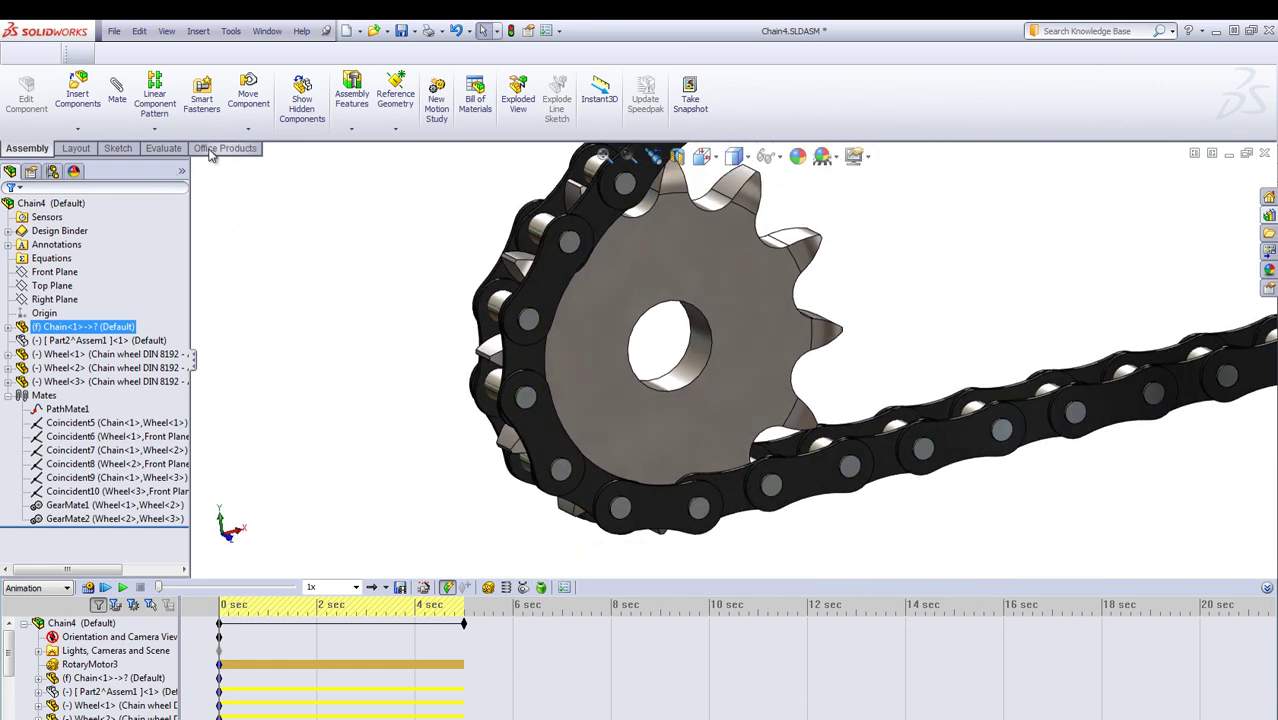
click(163, 148)
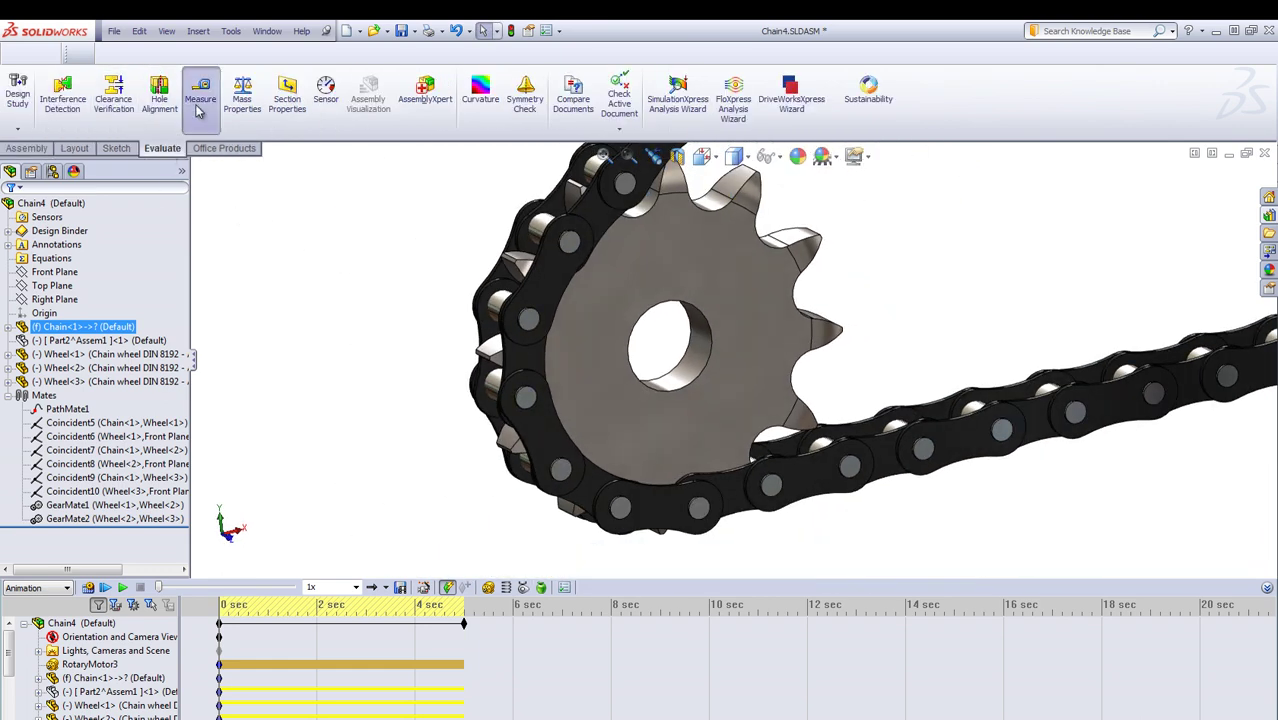
click(199, 105)
click(701, 211)
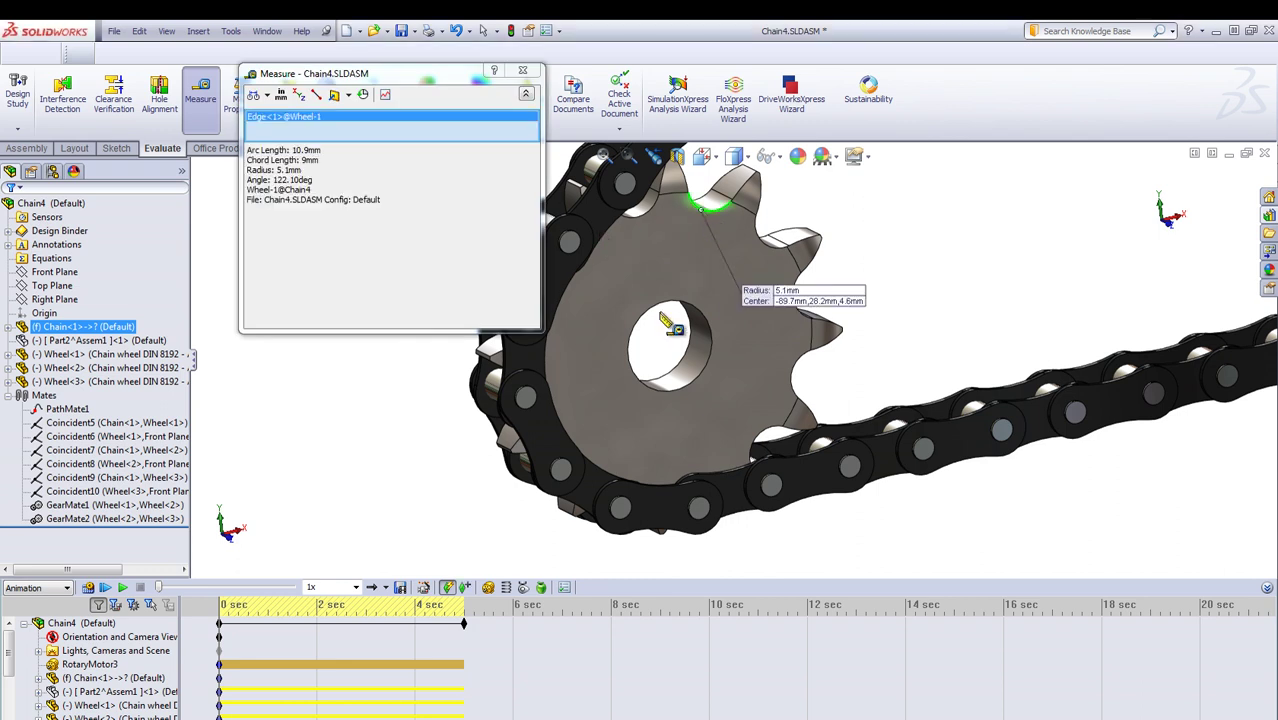
click(682, 313)
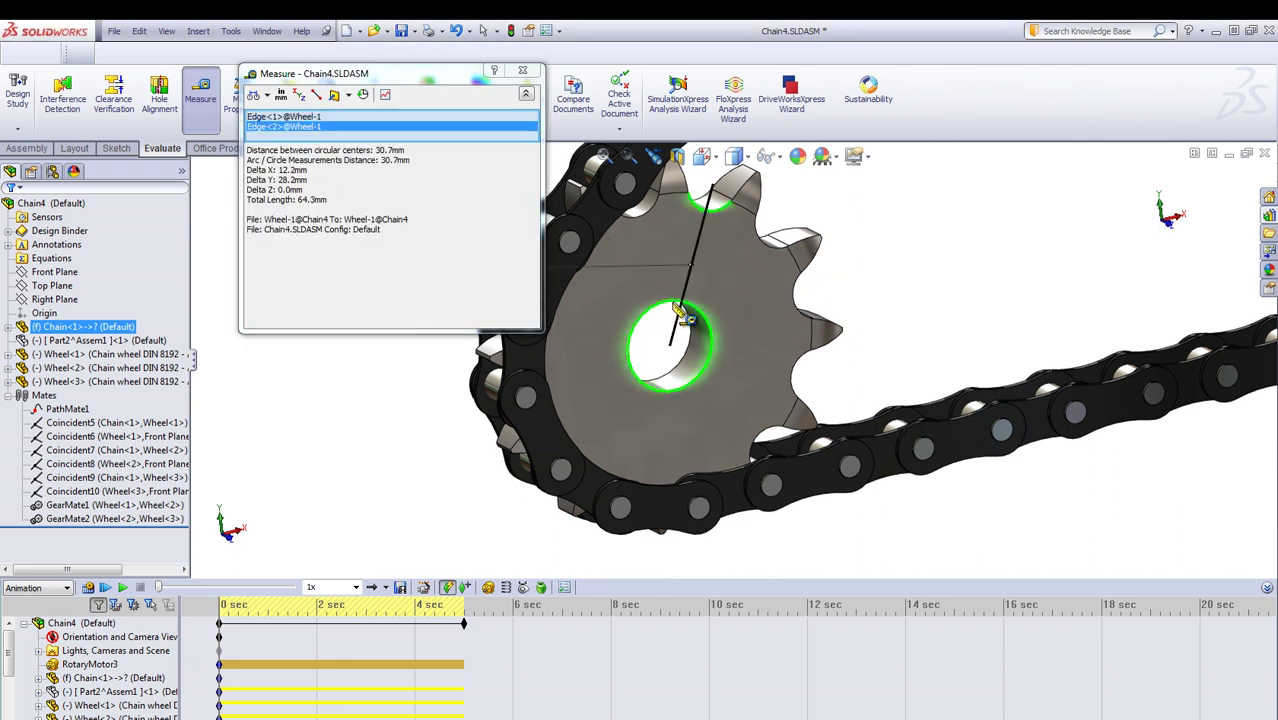
click(266, 95)
click(293, 115)
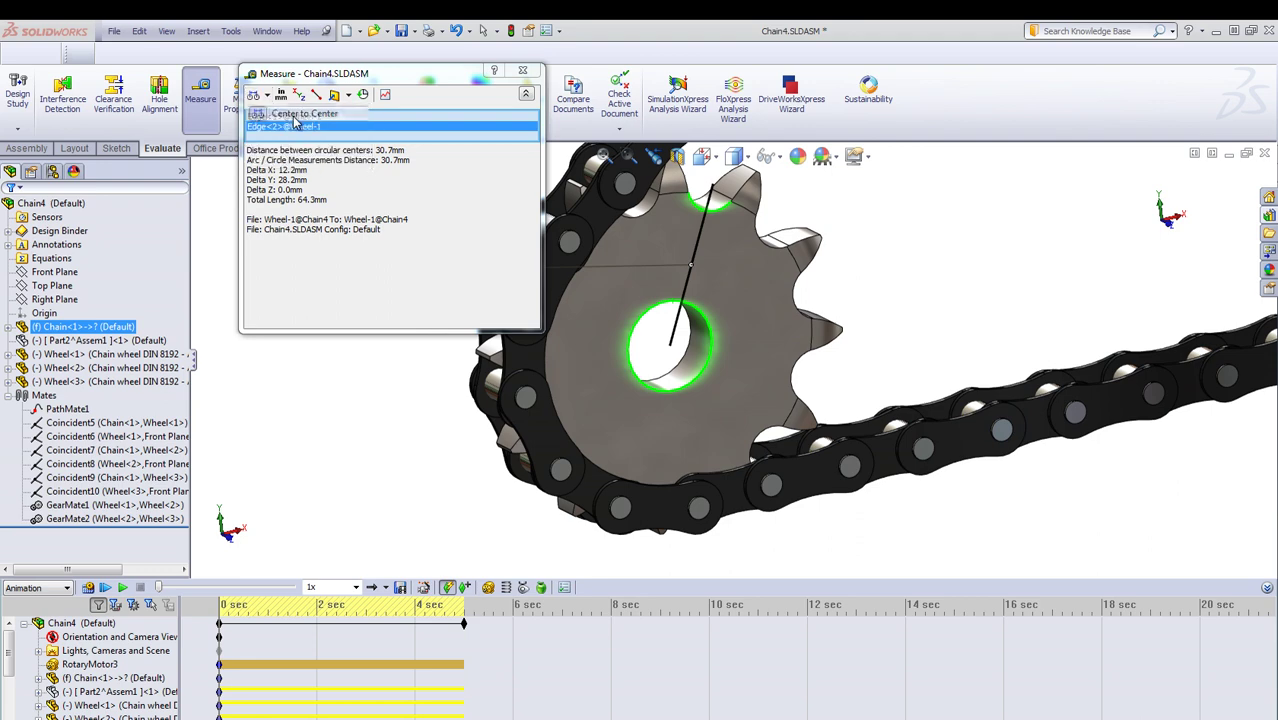
middle_drag(791, 323, 764, 318)
Replace the bore edge with the neighbouring tooth root arc, measure the distance between the two arc centers, and close the measurement
right_click(351, 133)
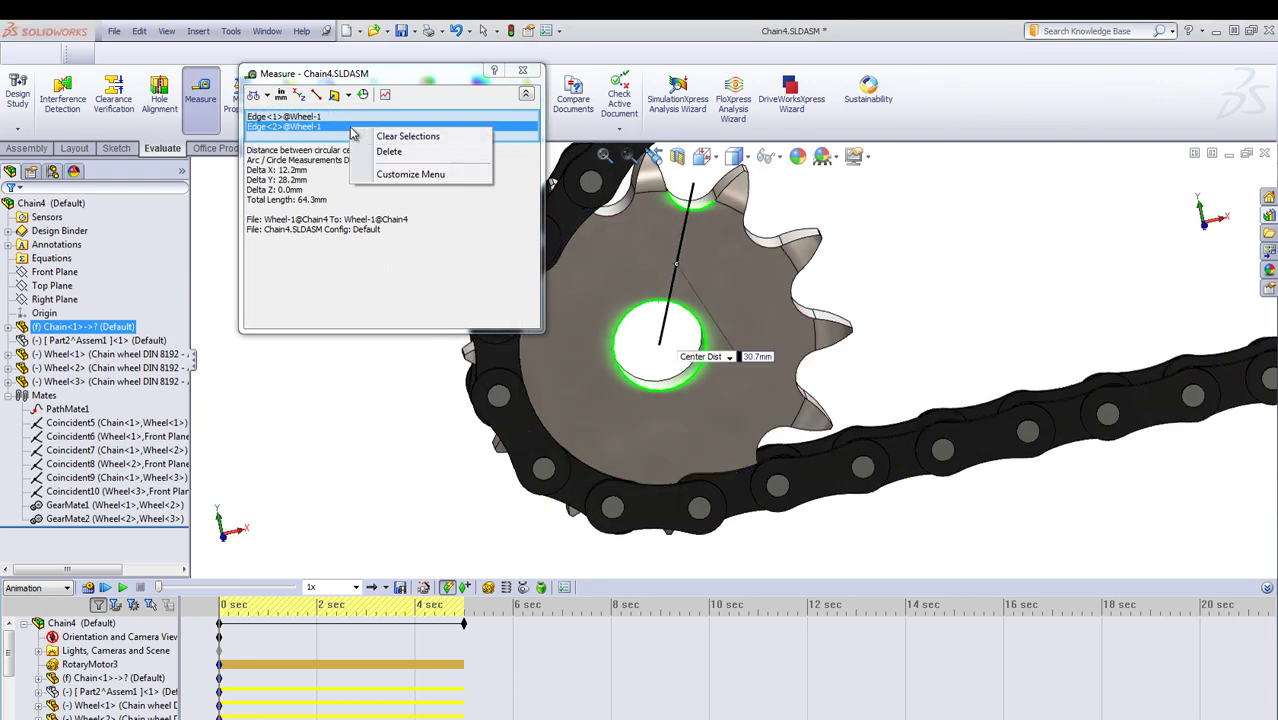
click(385, 148)
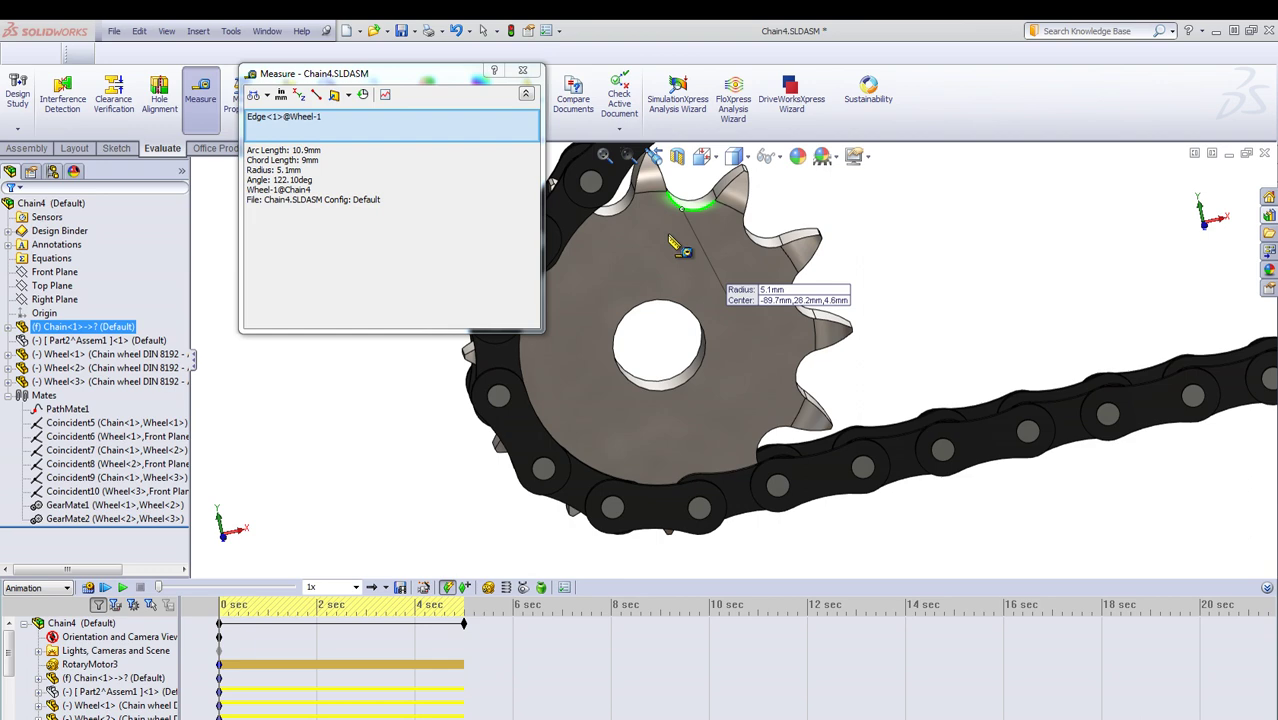
click(763, 253)
middle_drag(871, 318, 893, 348)
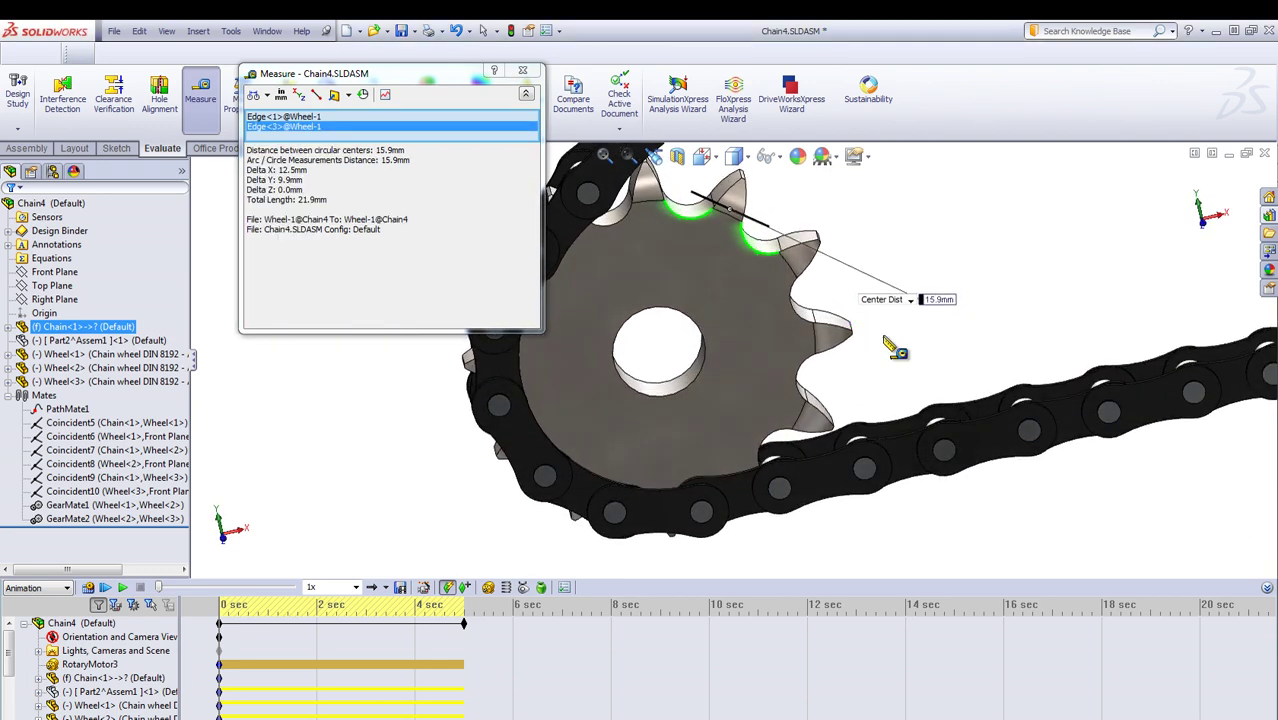
click(521, 73)
Fit the whole chain drive in view and open the settings for saving the animation to a file
middle_drag(430, 372, 502, 314)
click(604, 157)
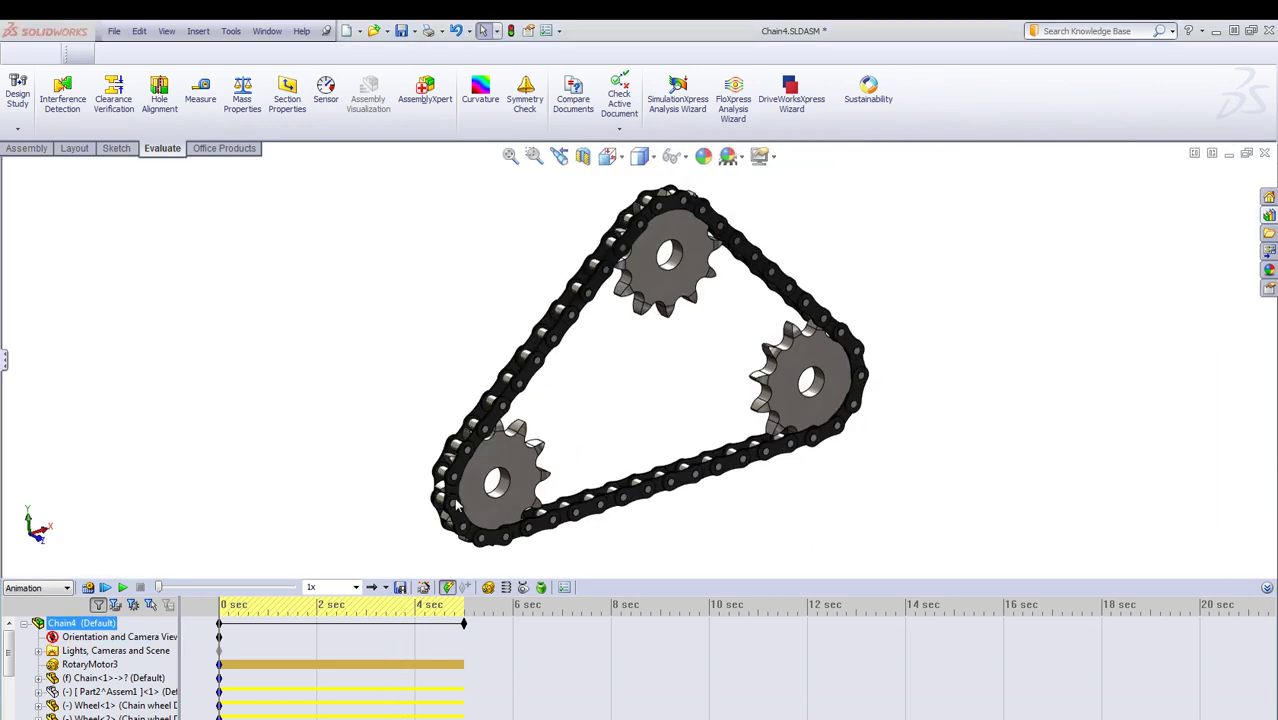
click(400, 587)
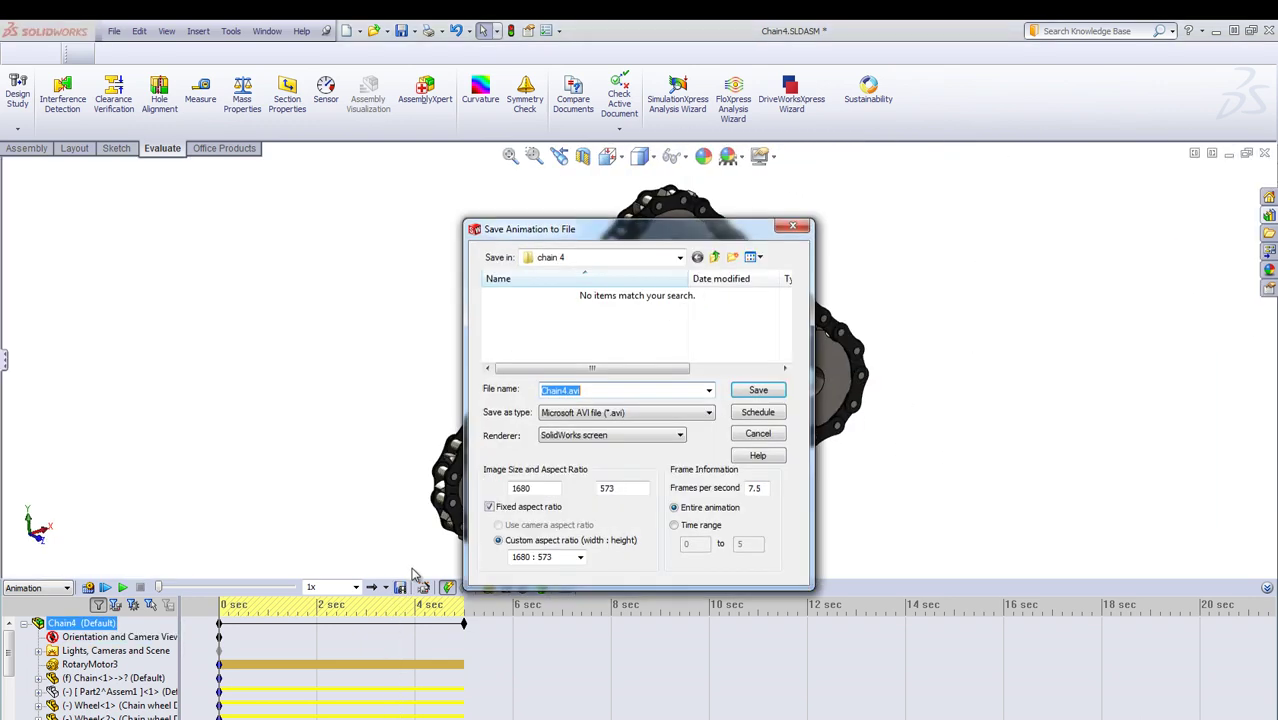